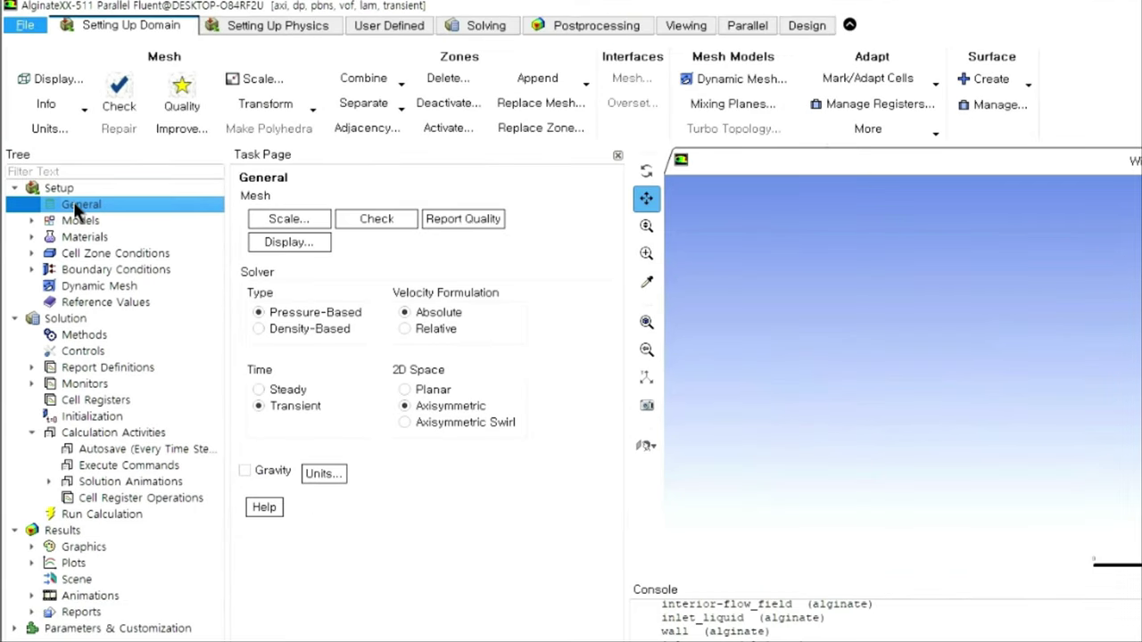
Draw the mesh edges of the selected boundary surfaces, then close the Mesh Display dialog.
left_click(299, 245)
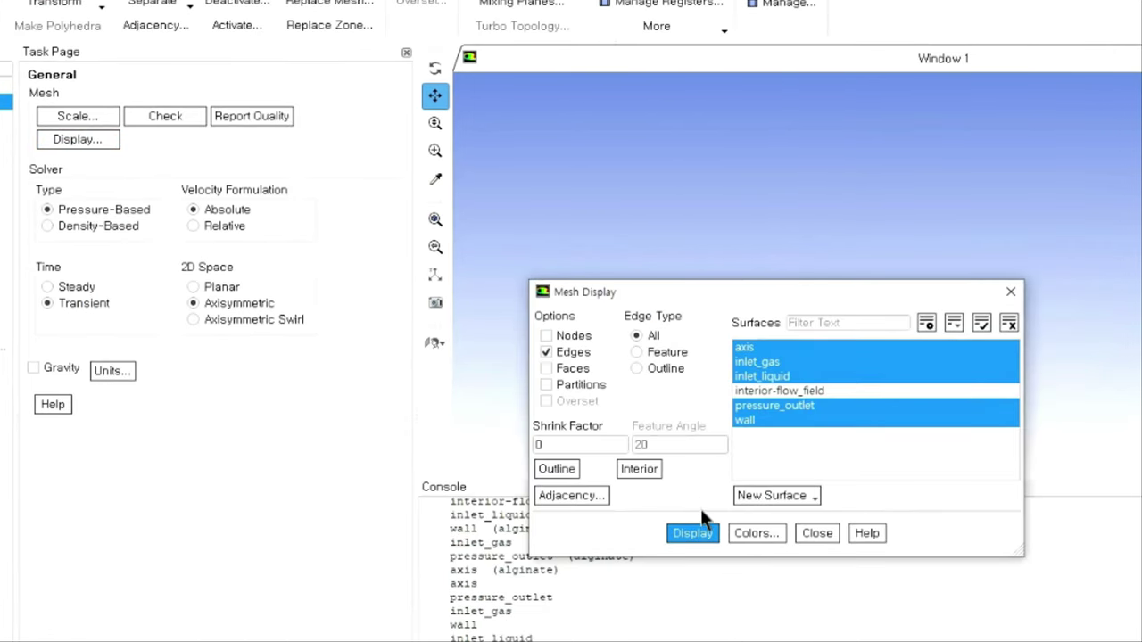
left_click(757, 571)
left_click(692, 533)
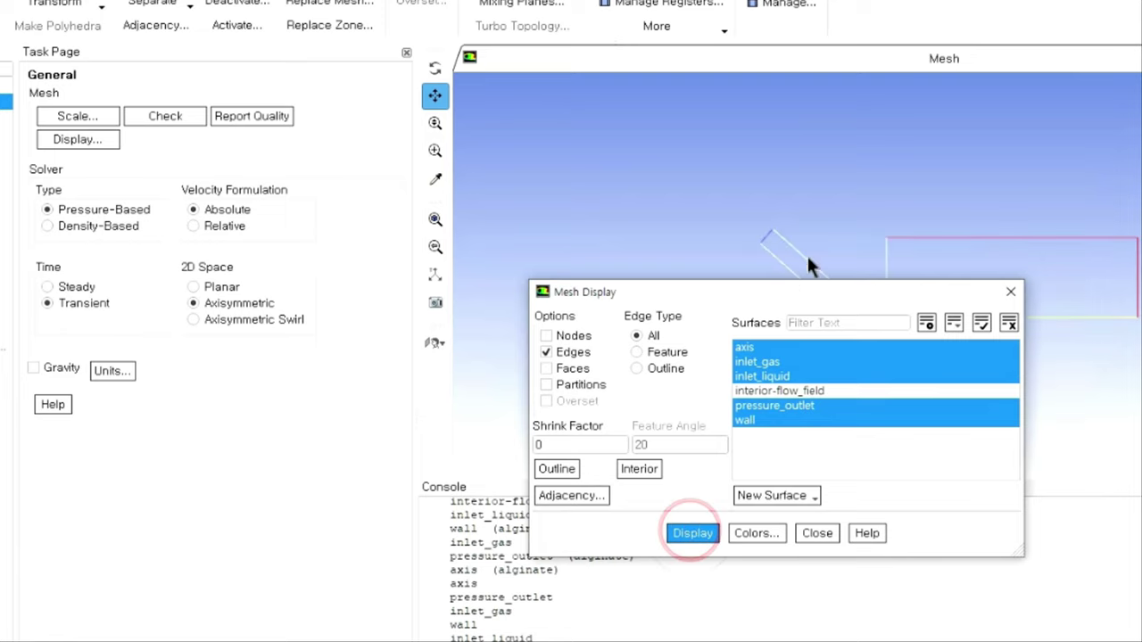
left_click_drag(808, 293, 412, 261)
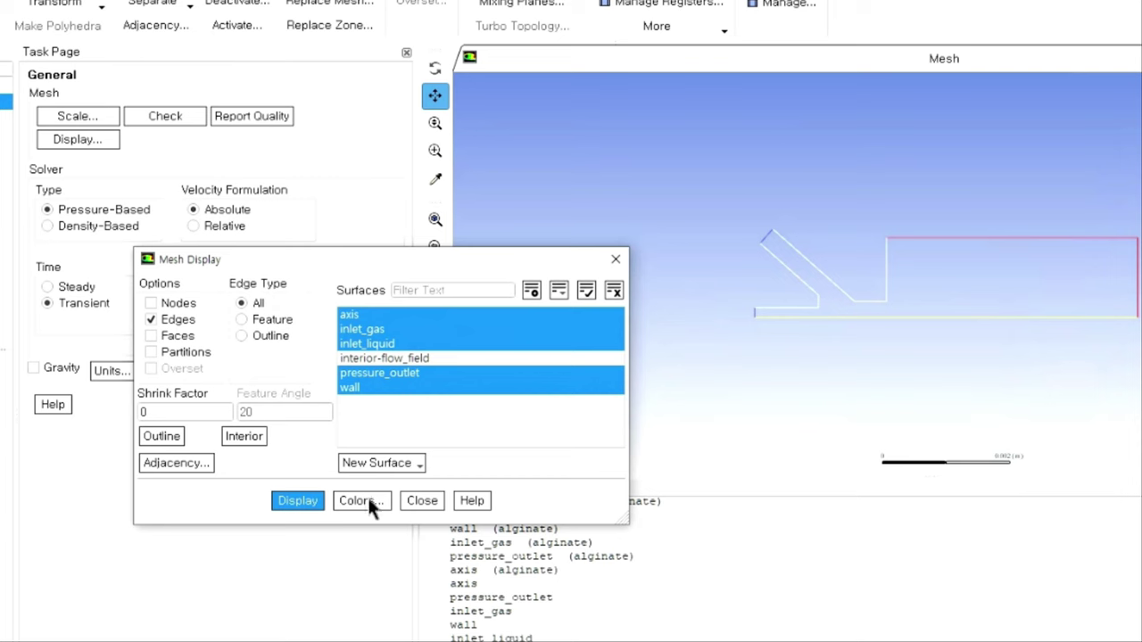
left_click(421, 500)
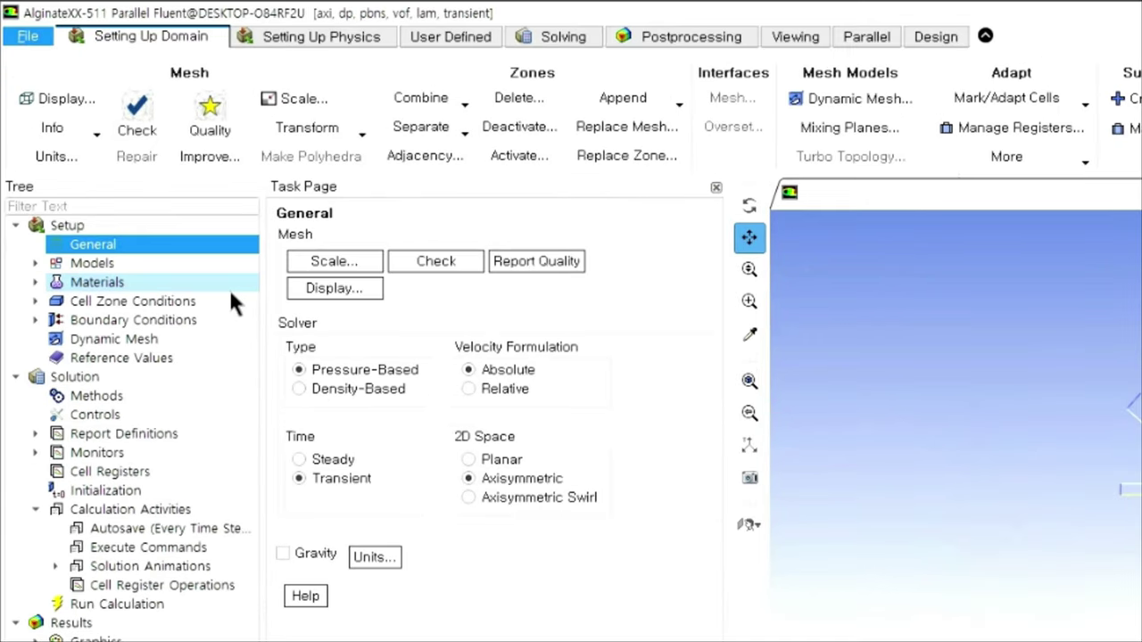
Create a new Solution Data Export under Calculation Activities' Automatic Export.
double_click(141, 515)
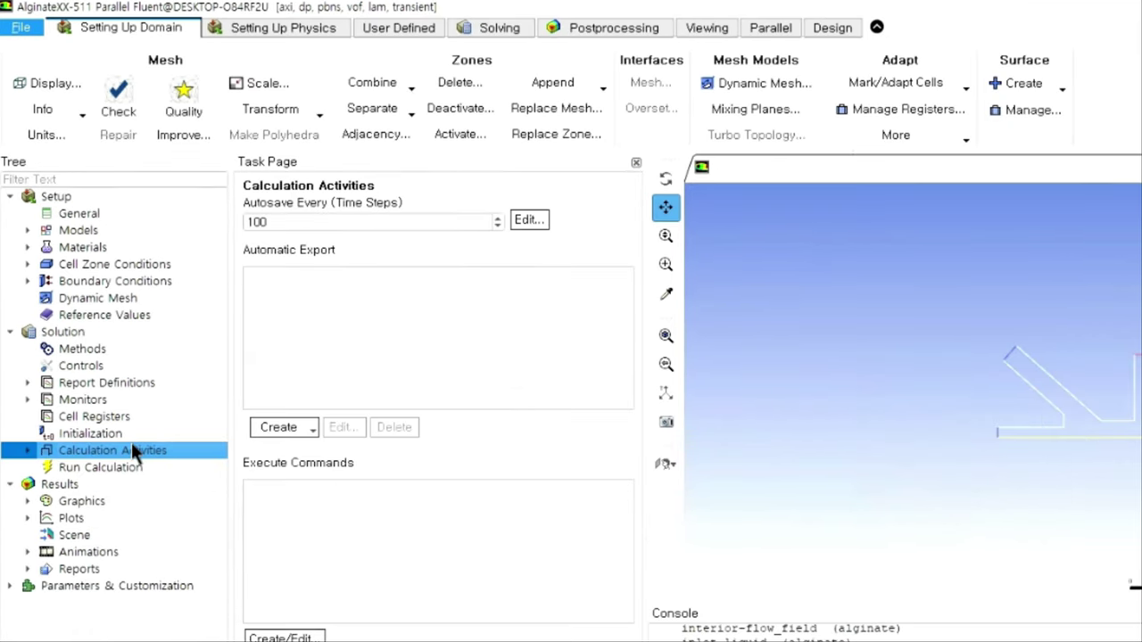
left_click(275, 430)
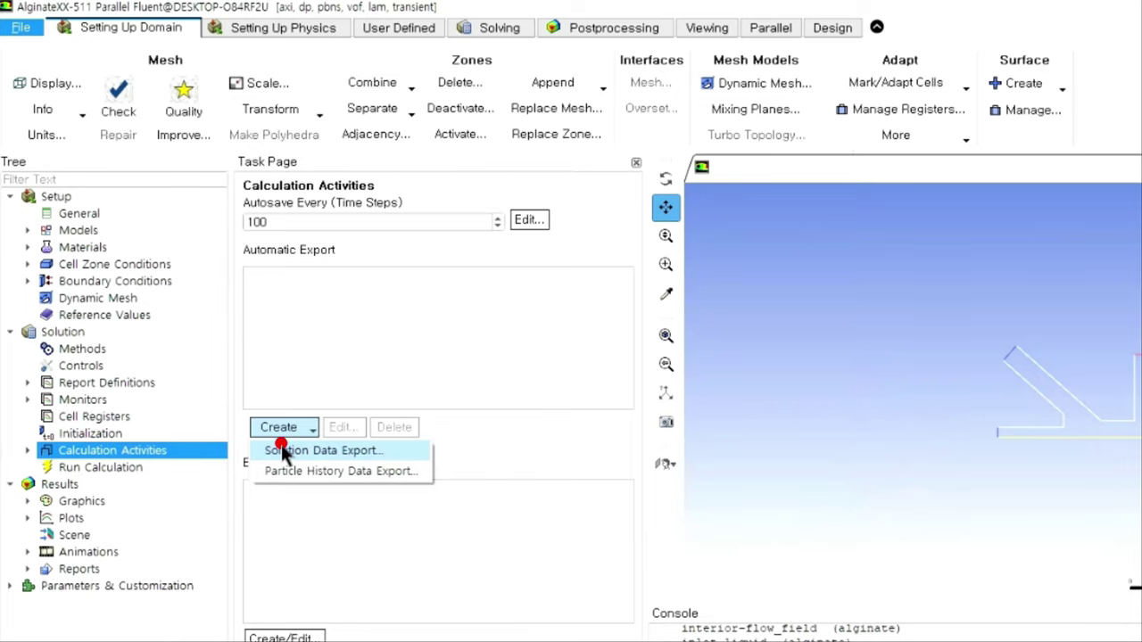
left_click(281, 449)
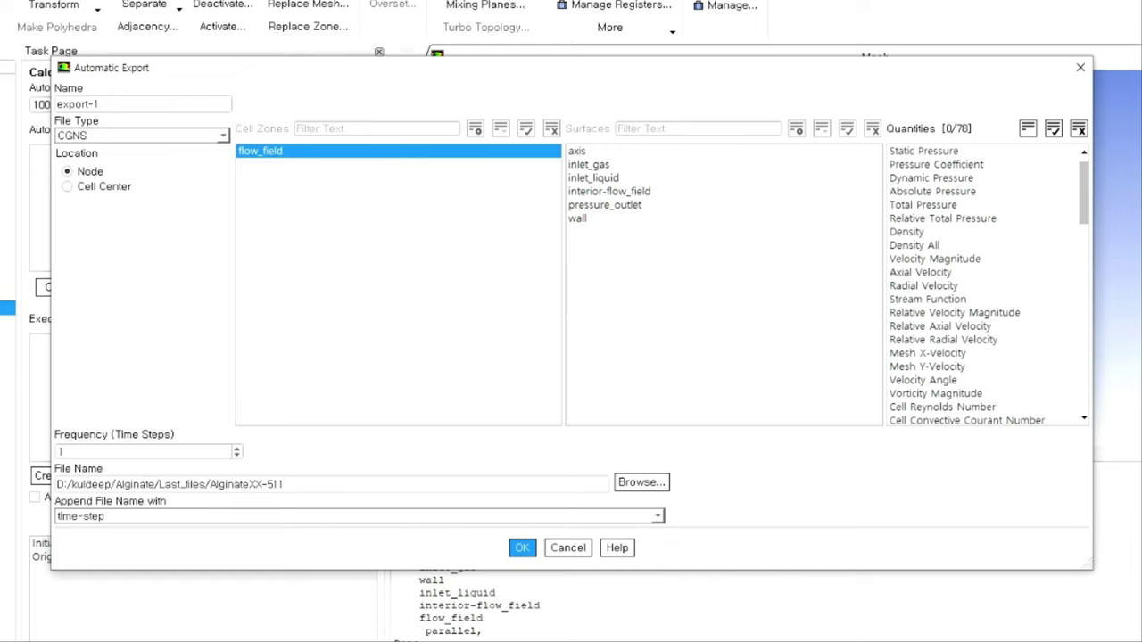
Name the export symmetry_alpha and set its file type to CDAT for CFD-Post & EnSight.
double_click(107, 103)
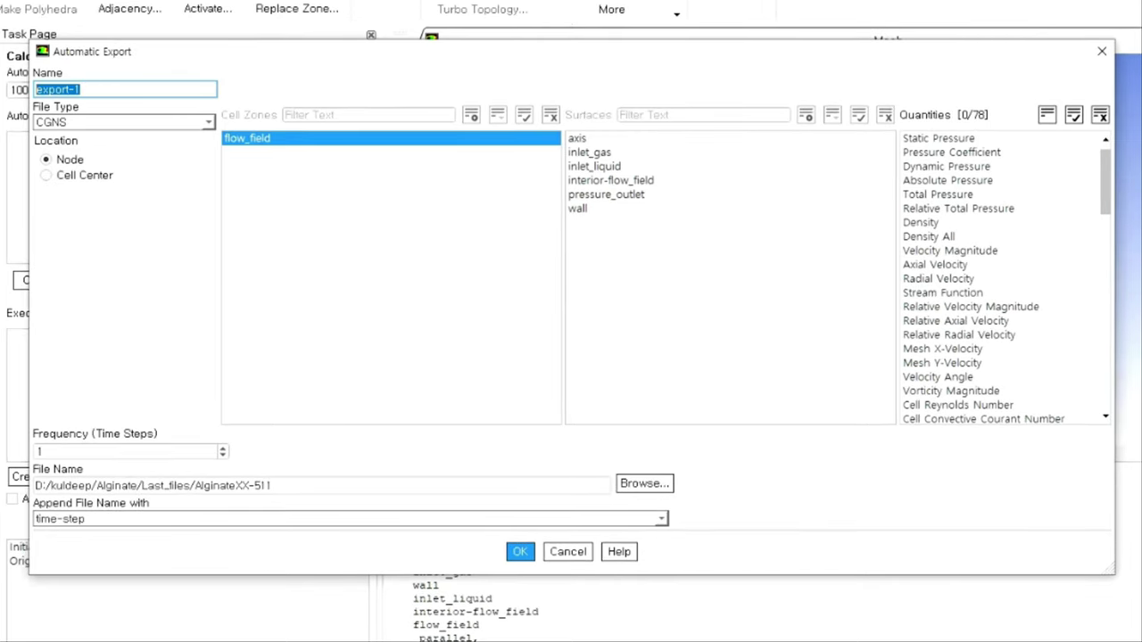
type("symme")
type("try")
type(".")
type("alpha")
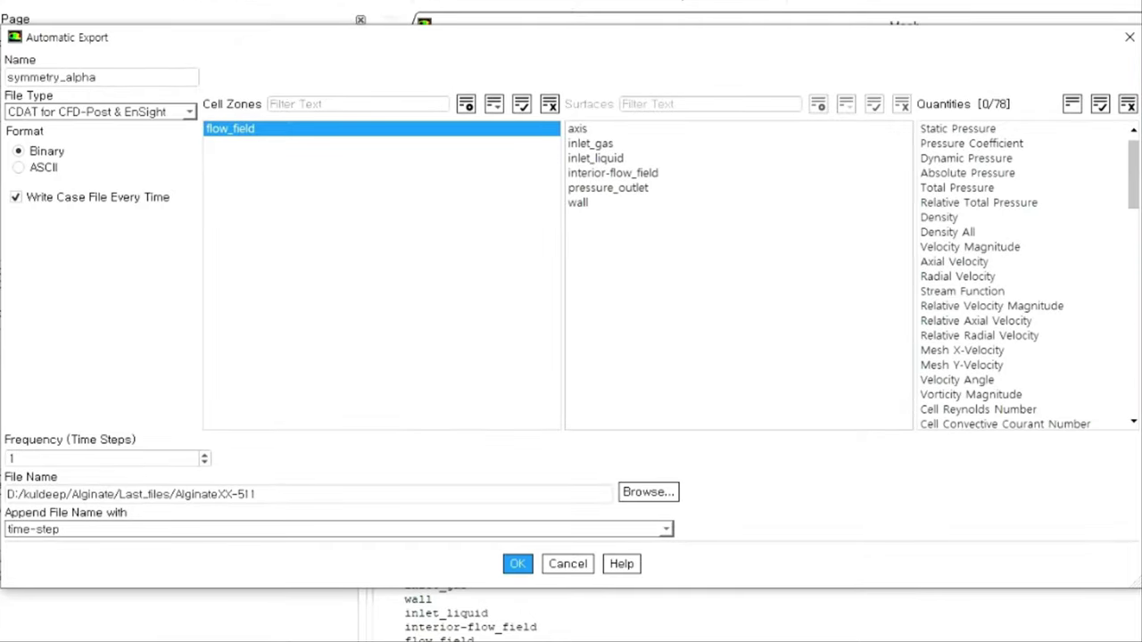
left_click(189, 112)
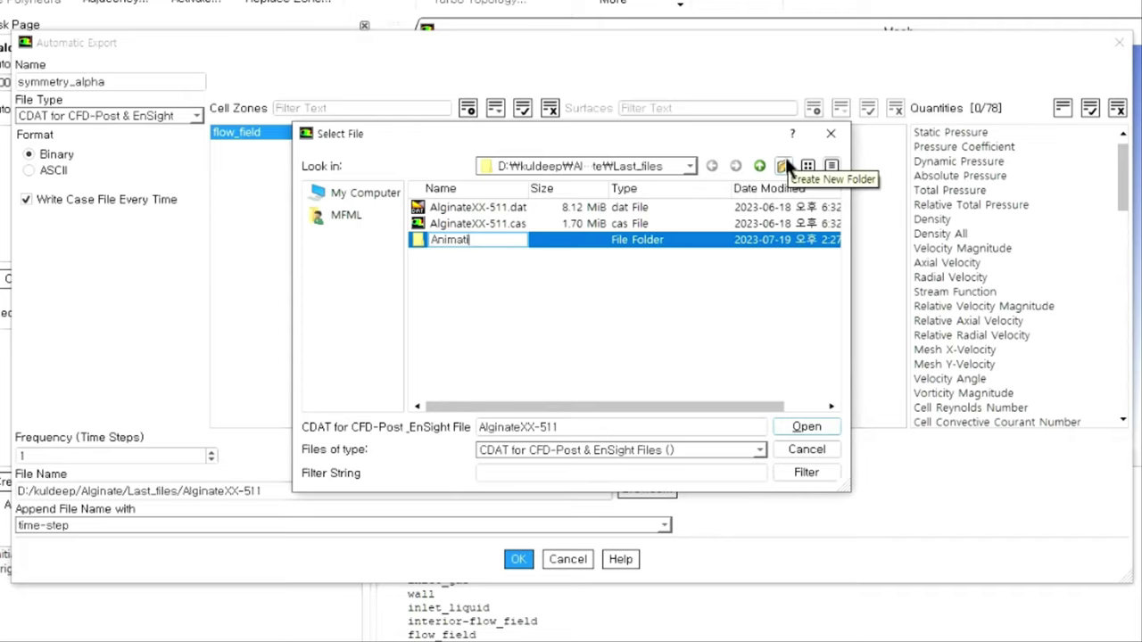
Set the export file name to Symmetry_alpha inside the new Animation folder.
key("Return")
key("Return")
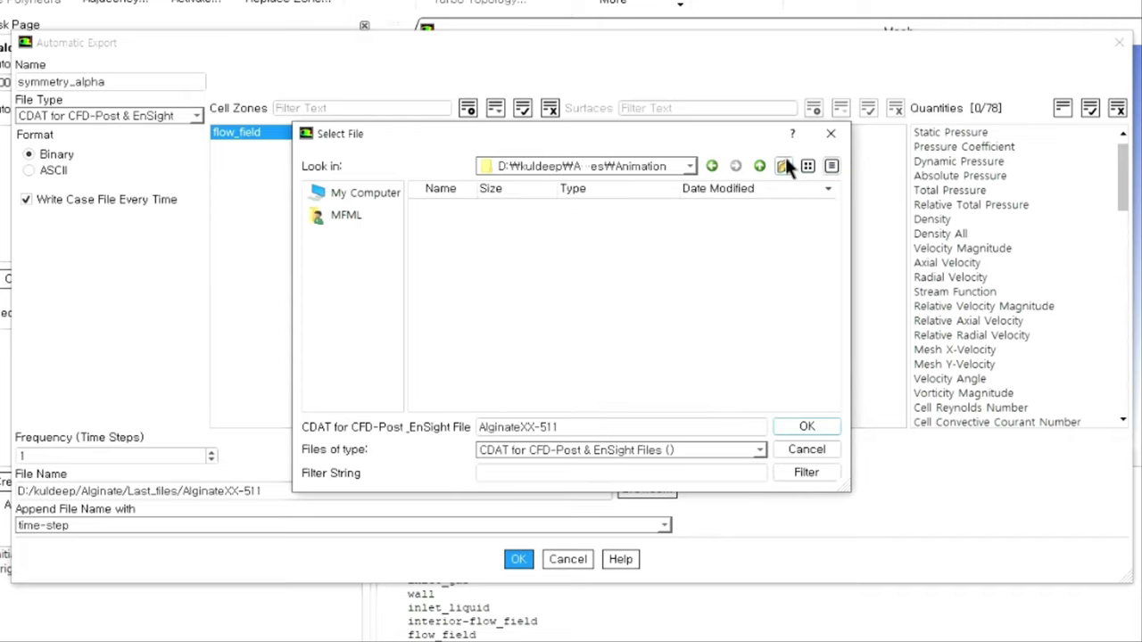
left_click_drag(561, 428, 417, 428)
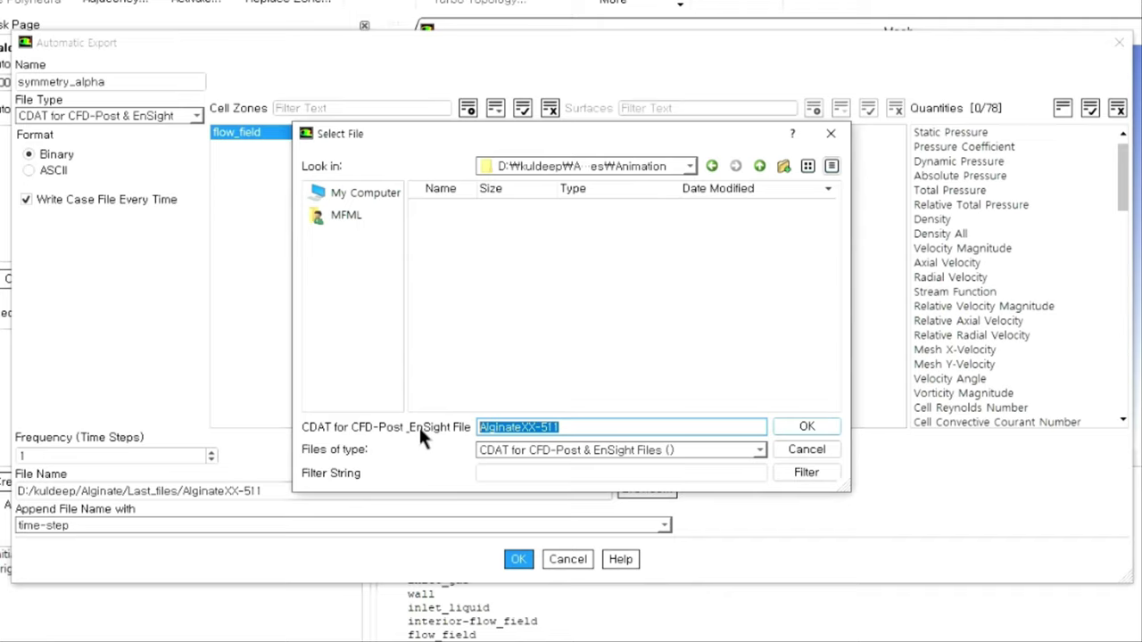
type("Symm")
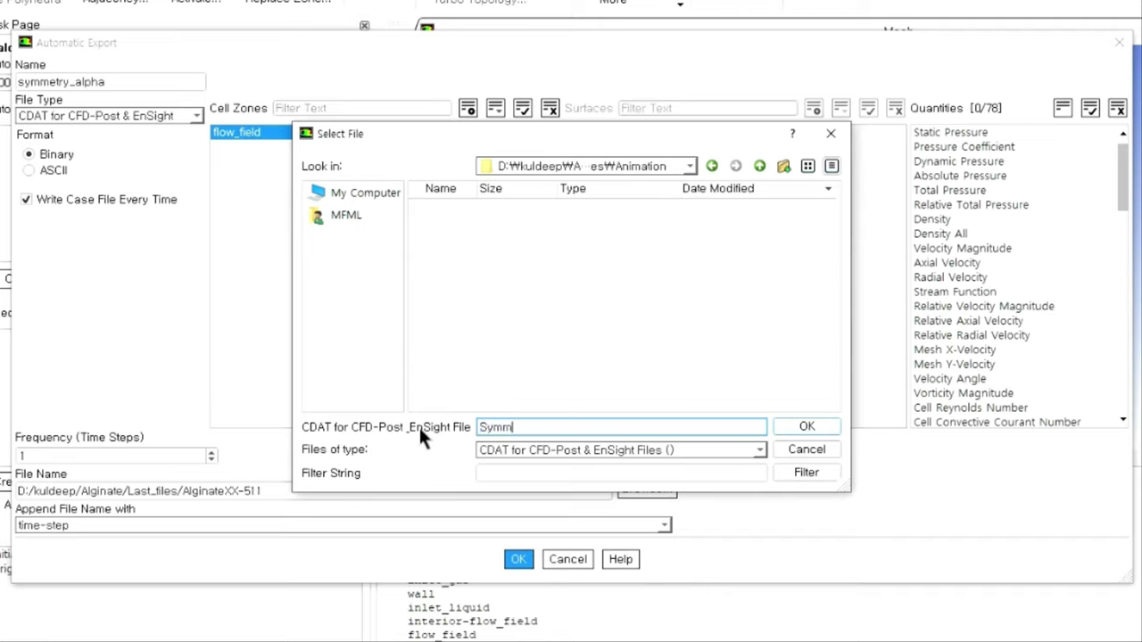
type("etry_alpha")
left_click(806, 421)
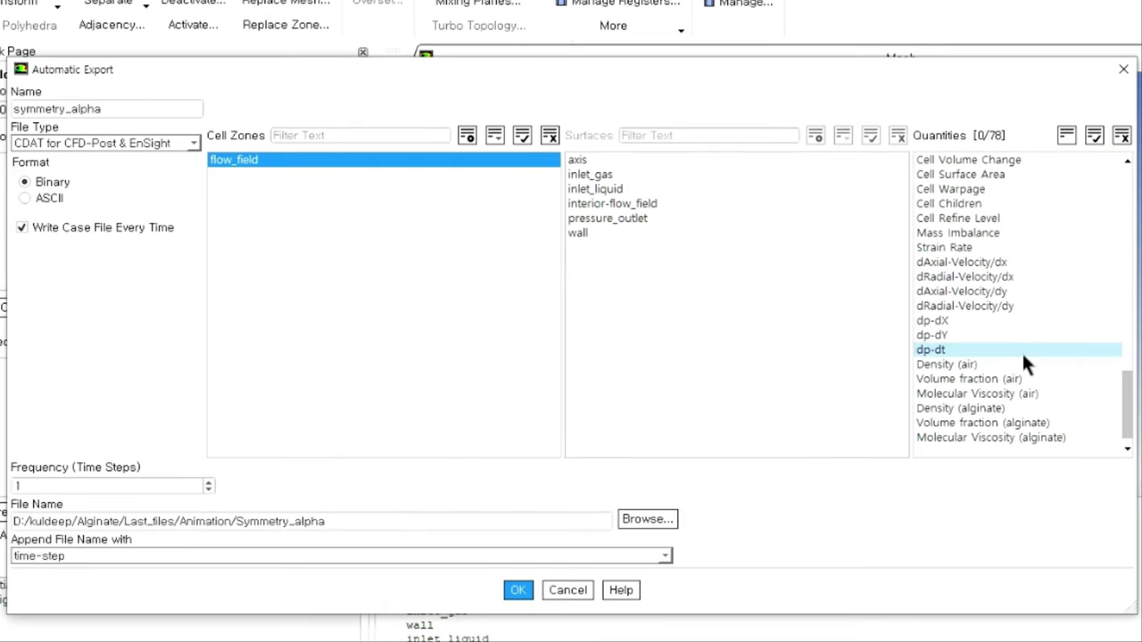
Export alginate volume fraction, Velocity Magnitude, Static Pressure and axial/radial coordinates.
left_click(1019, 421)
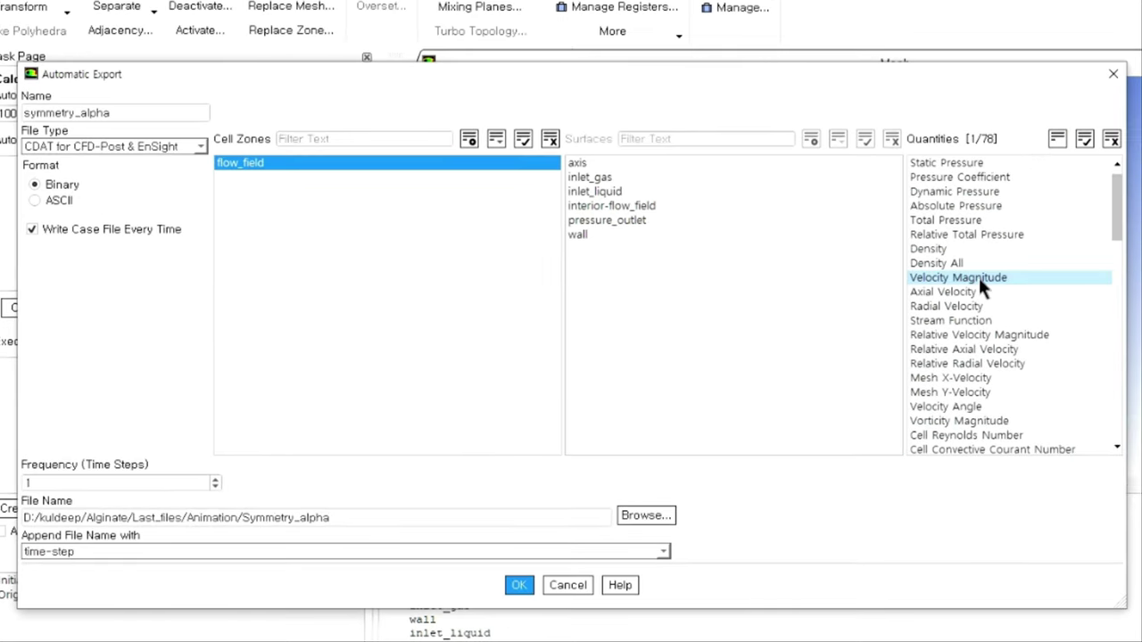
left_click(979, 277)
left_click(965, 162)
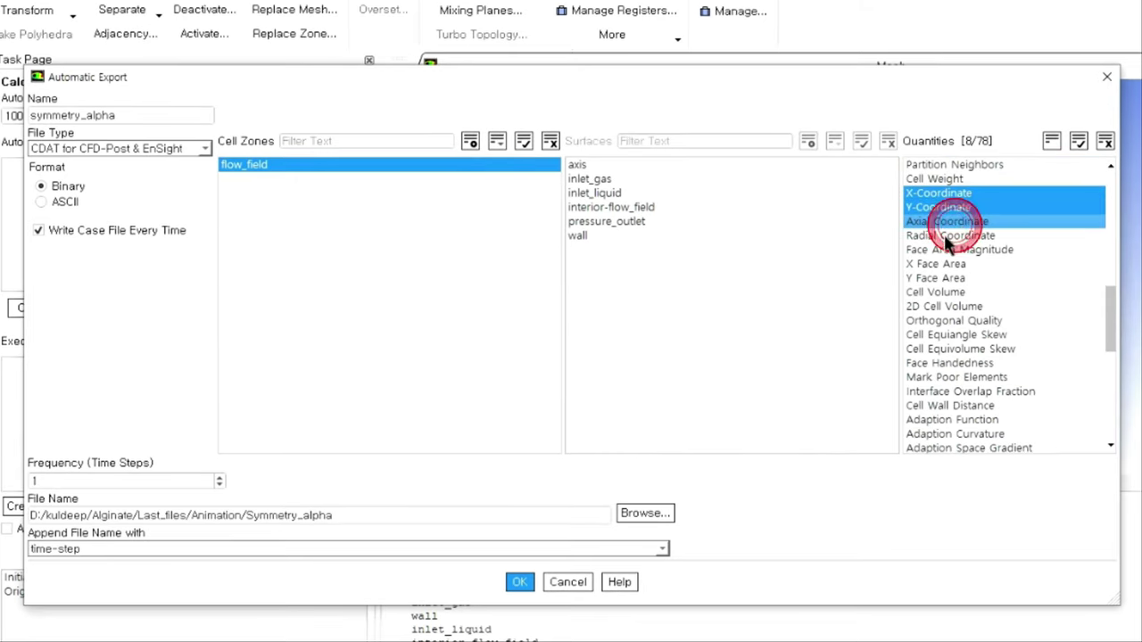
left_click(942, 235)
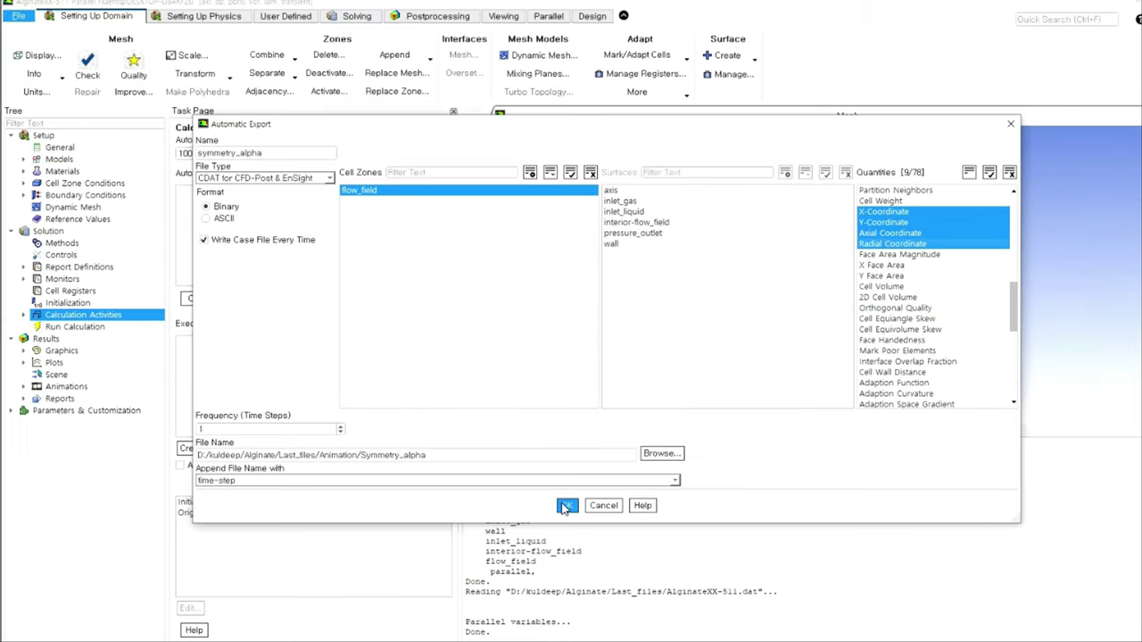
left_click(567, 506)
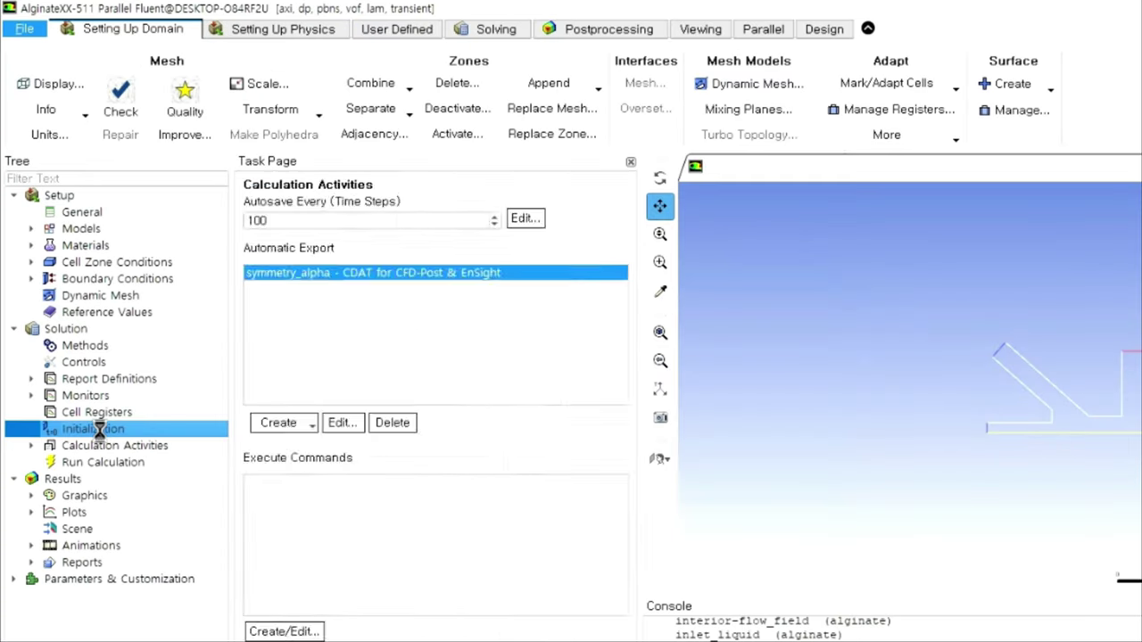
Initialize the solution, clearing the existing animation history.
left_click(69, 304)
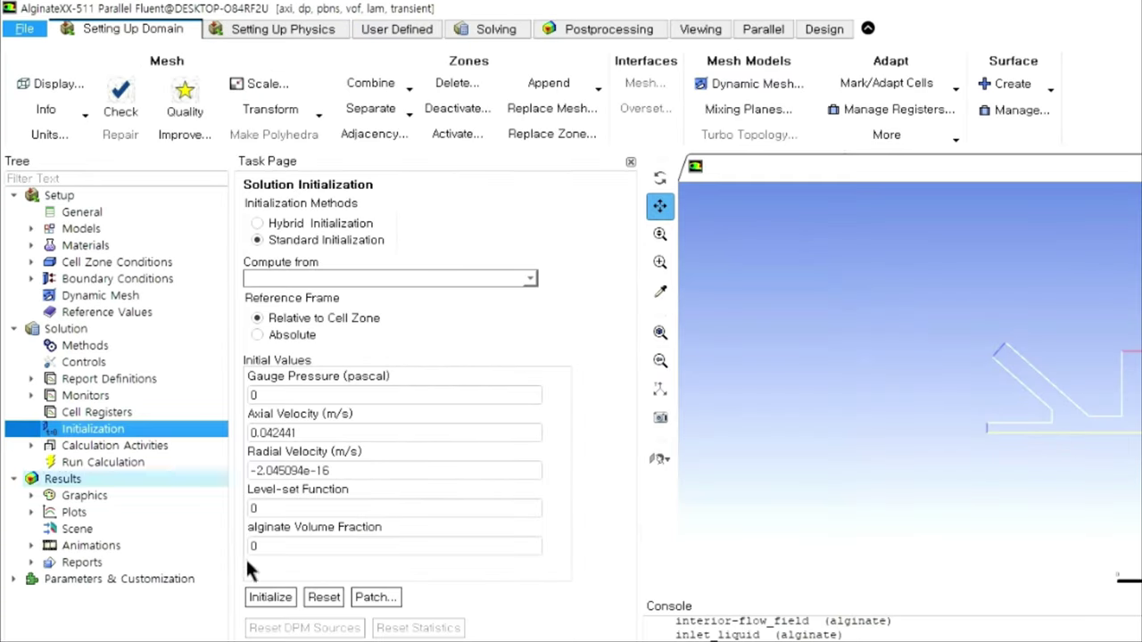
left_click(277, 597)
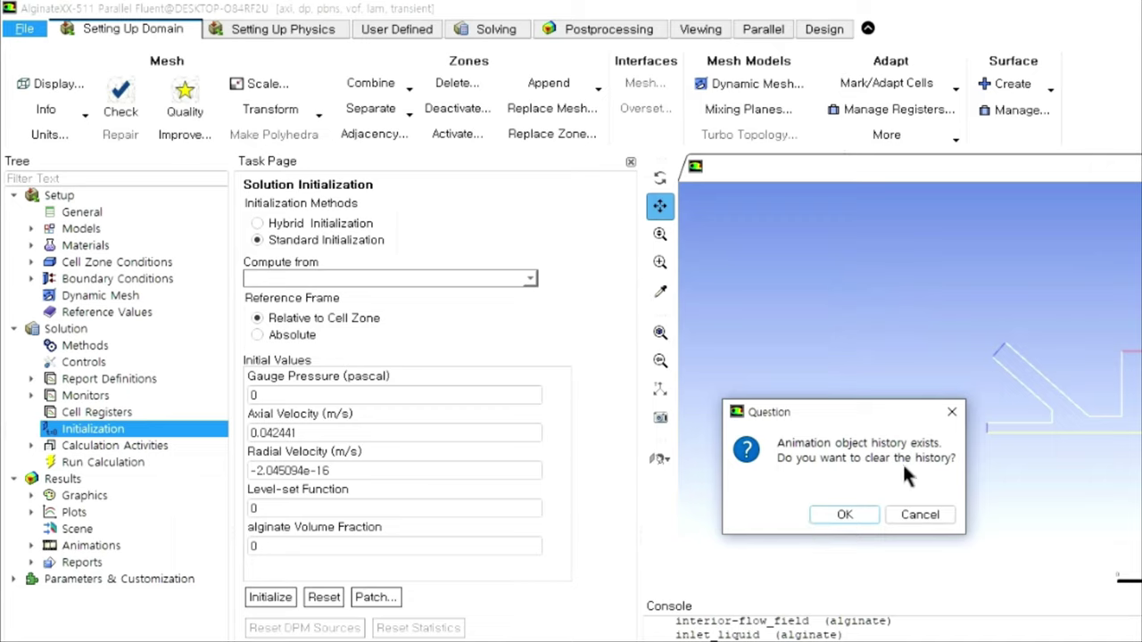
left_click(837, 511)
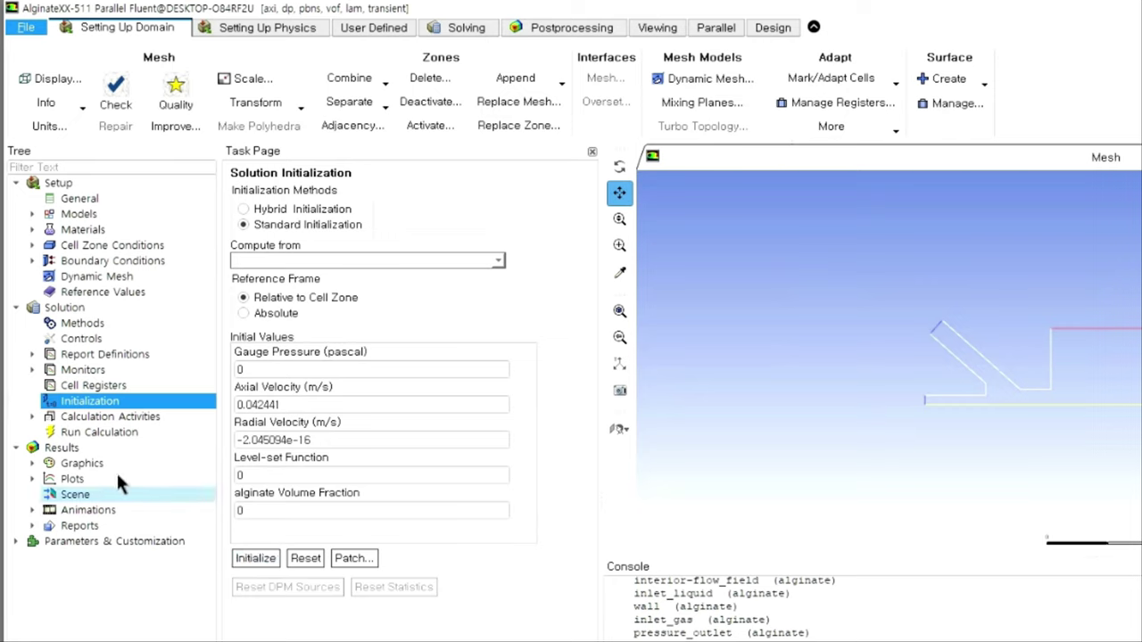
Expand Calculation Activities > Solution Animations and go to the Run Calculation page.
left_click(32, 417)
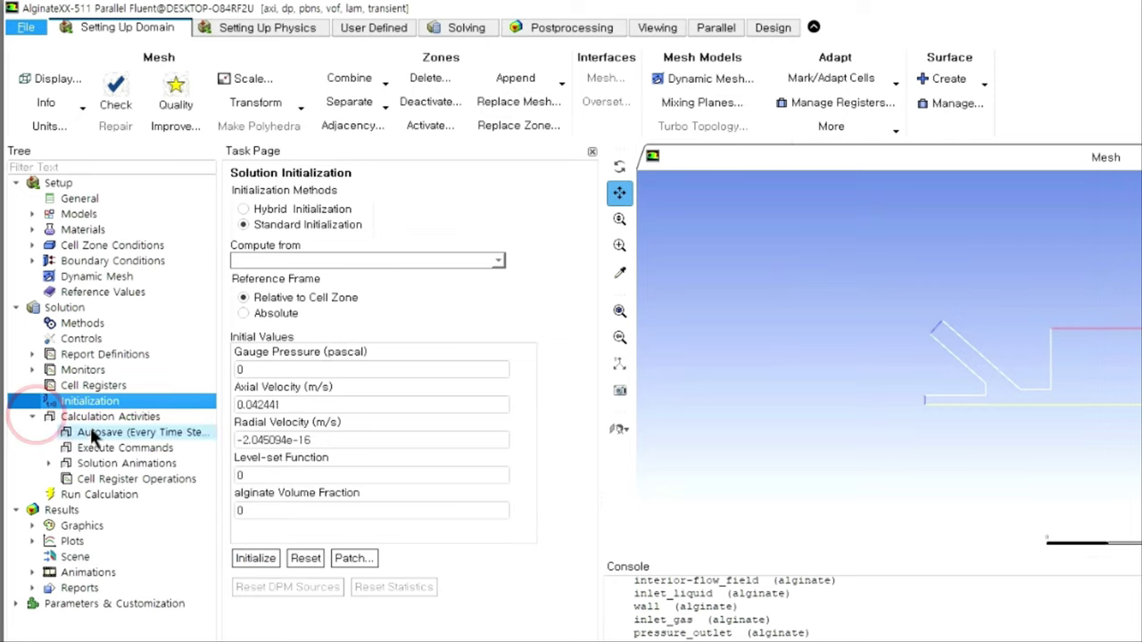
left_click(48, 463)
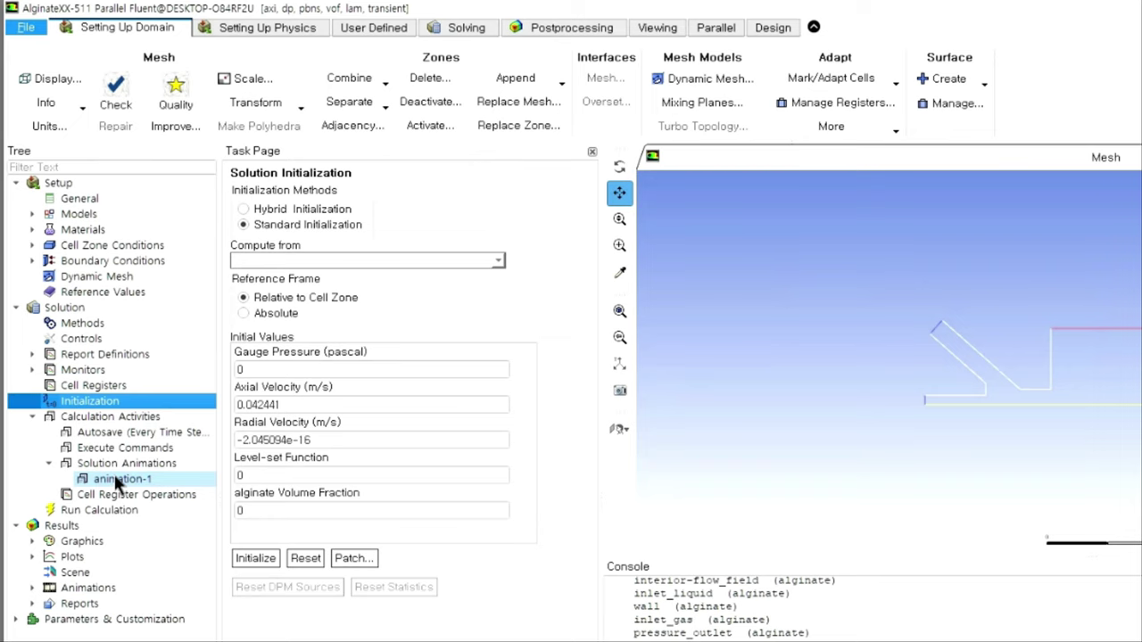
left_click(108, 512)
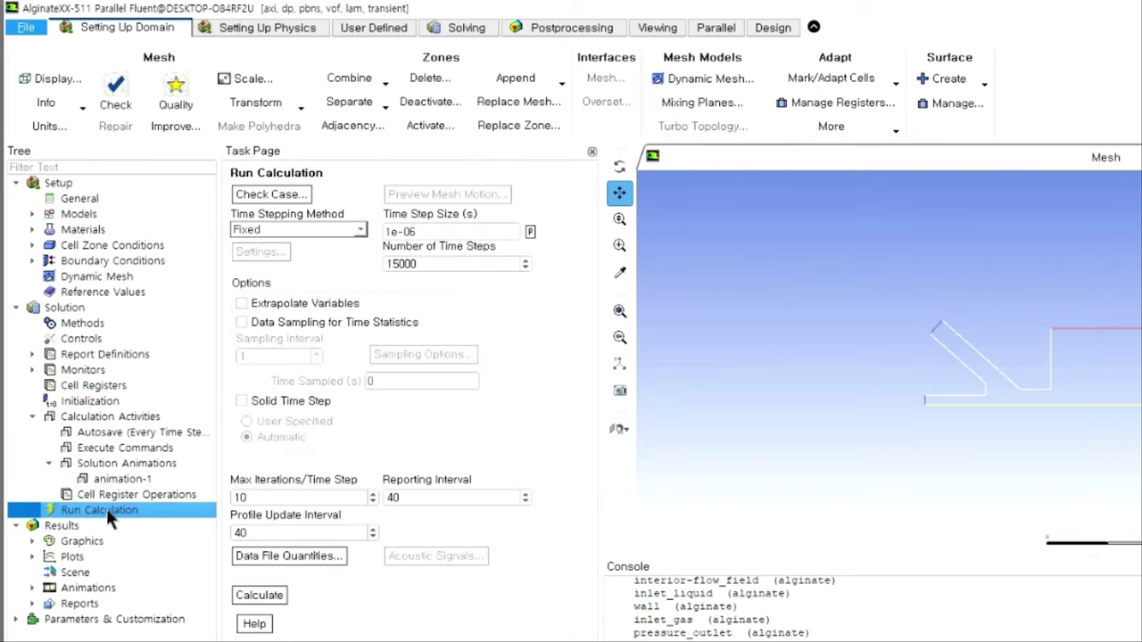
Review the animation-1 definition unchanged and return to Run Calculation (1e-06 s, 15000 steps).
double_click(122, 479)
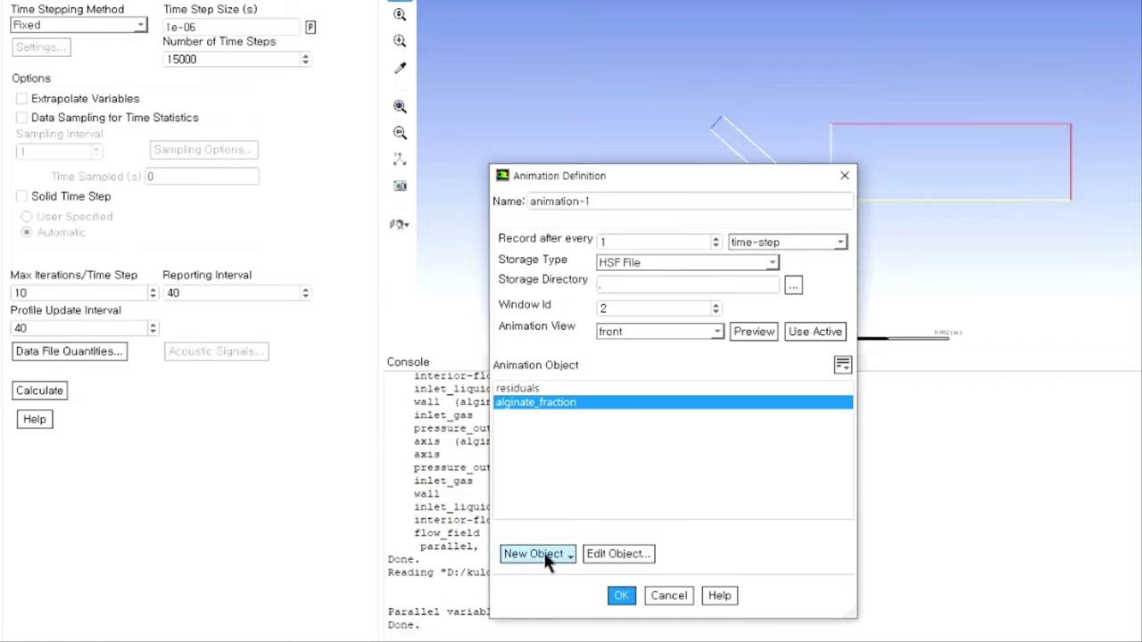
left_click(664, 599)
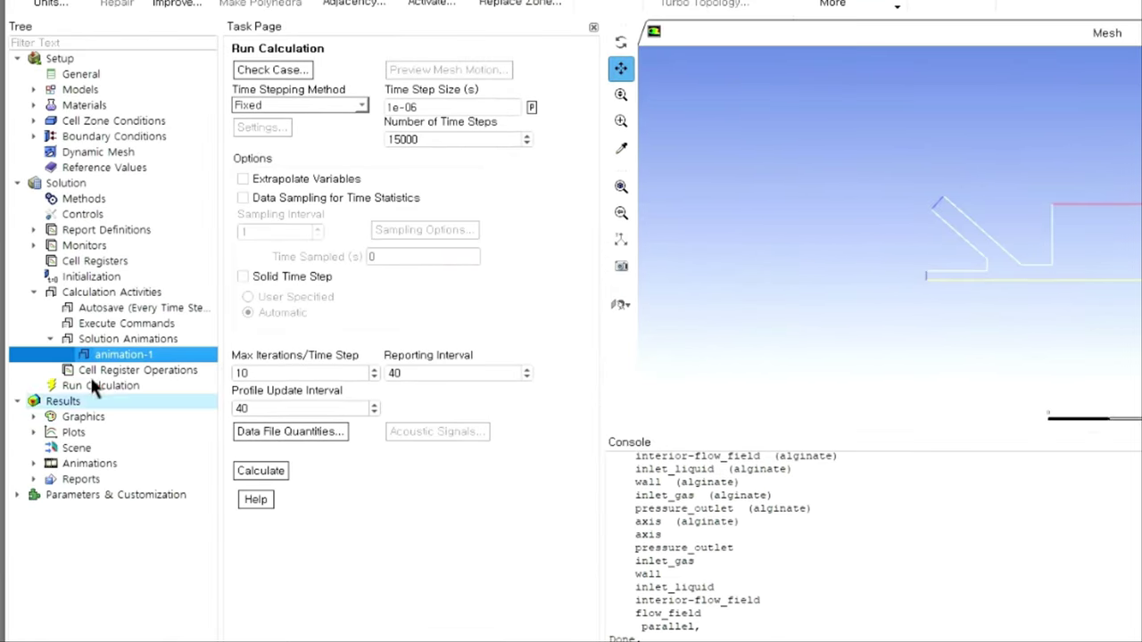
left_click(90, 373)
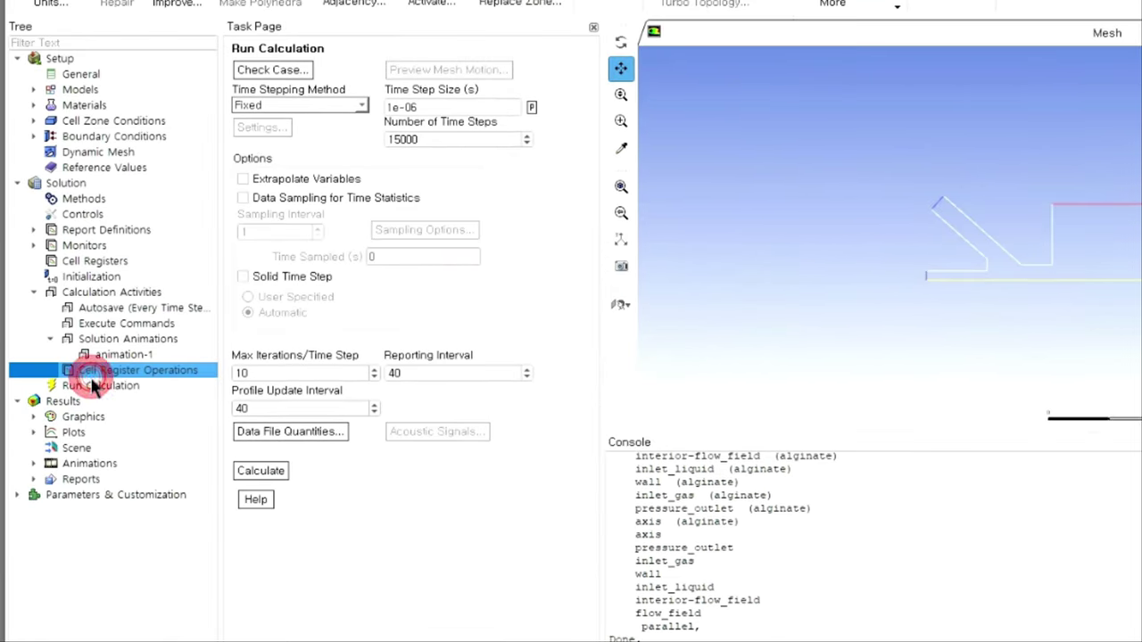
left_click(73, 389)
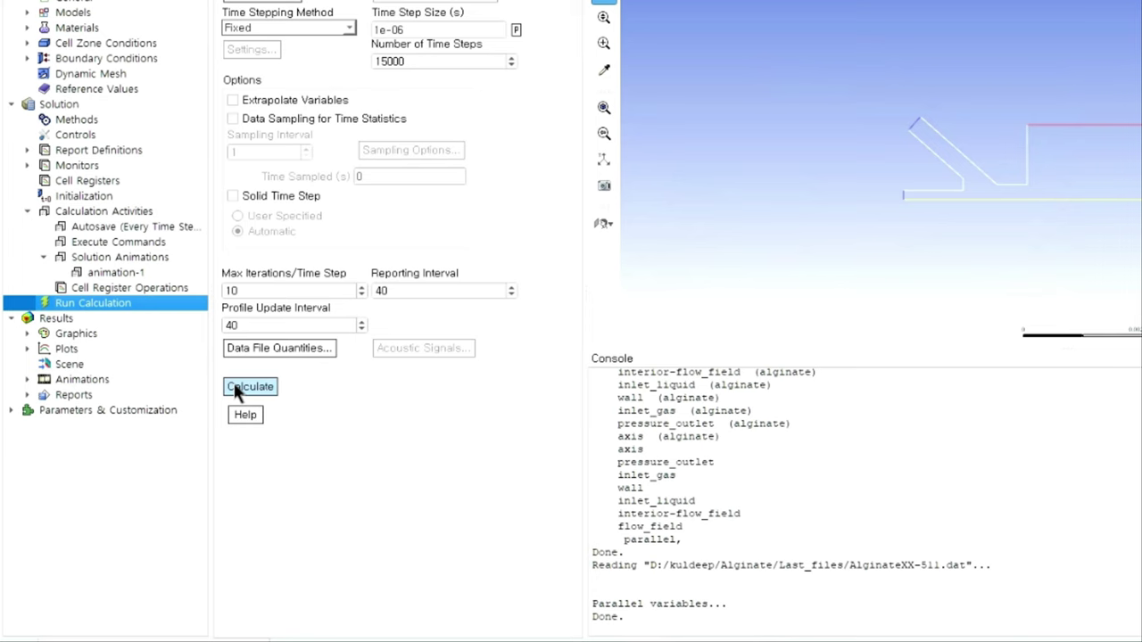
Start the transient calculation and watch Symmetry_alpha .cas/.cdat frames appear in the Animation folder.
left_click(234, 387)
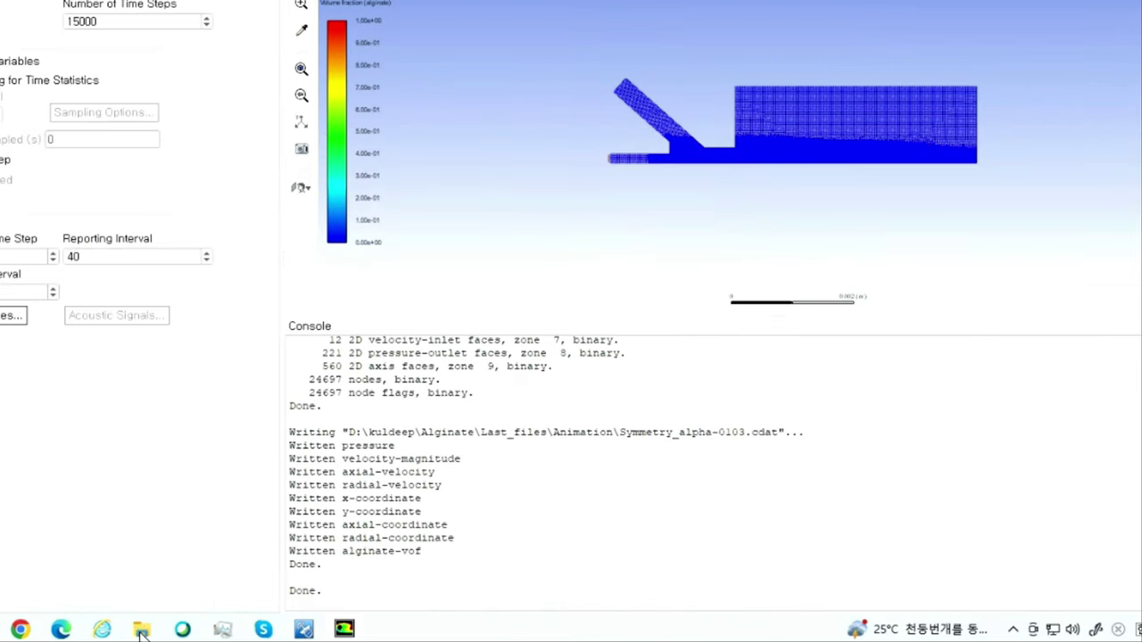
left_click(141, 629)
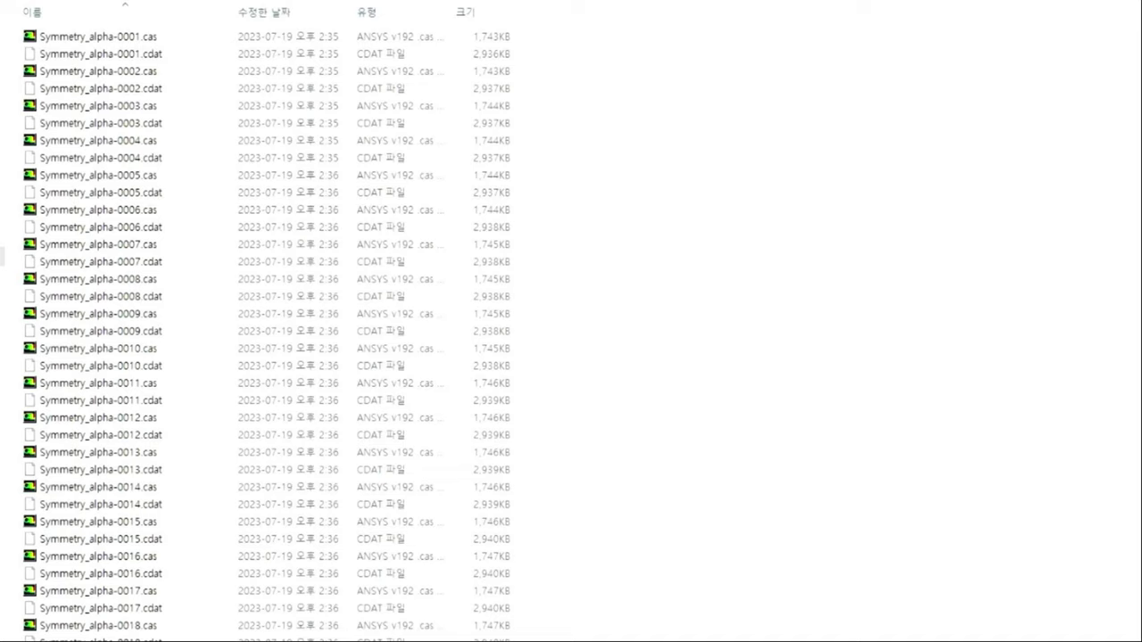
Search Windows for cfd and launch CFD-Post 19.2.
left_click(130, 630)
type("cfd")
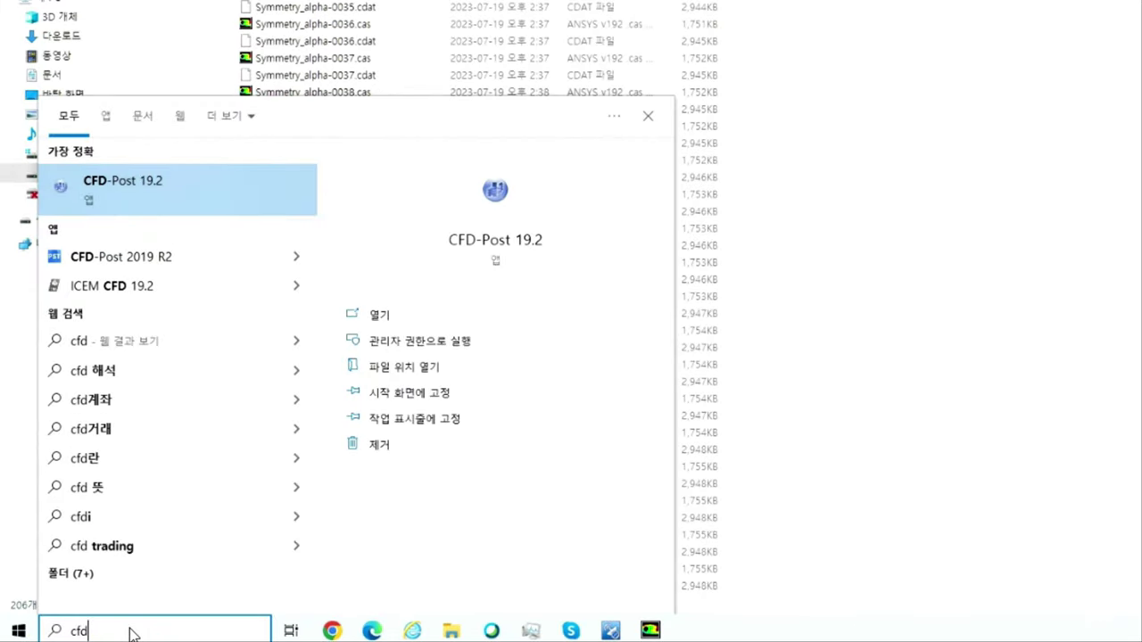
left_click(507, 241)
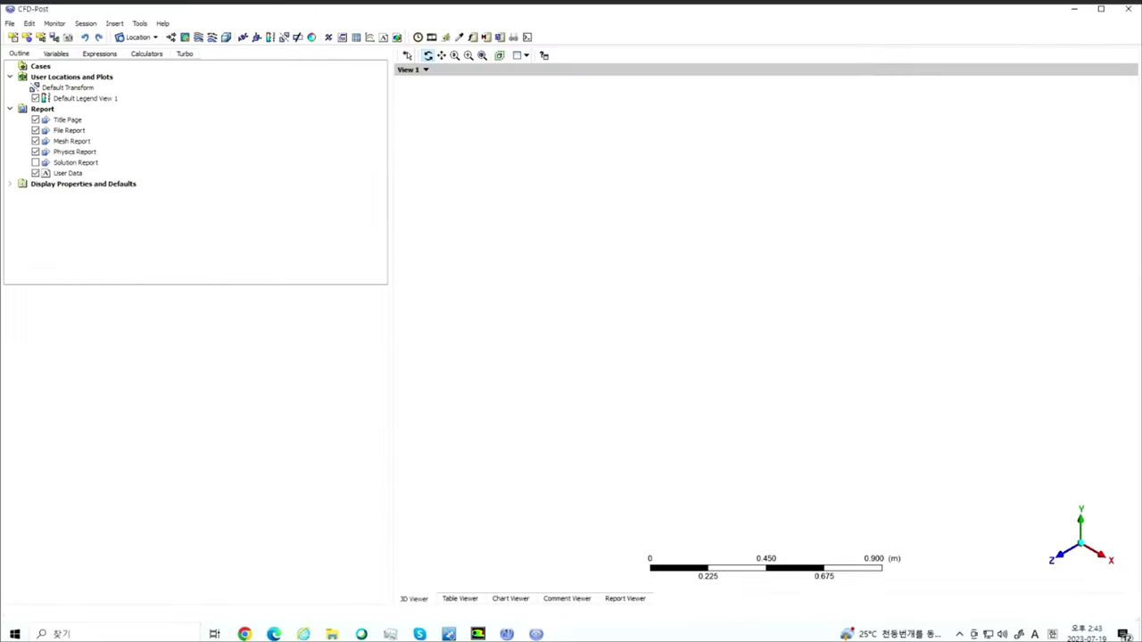
Start Load Results and browse to D:\kuldeep\Alginate\Last_files\Animation.
left_click(10, 23)
left_click(18, 39)
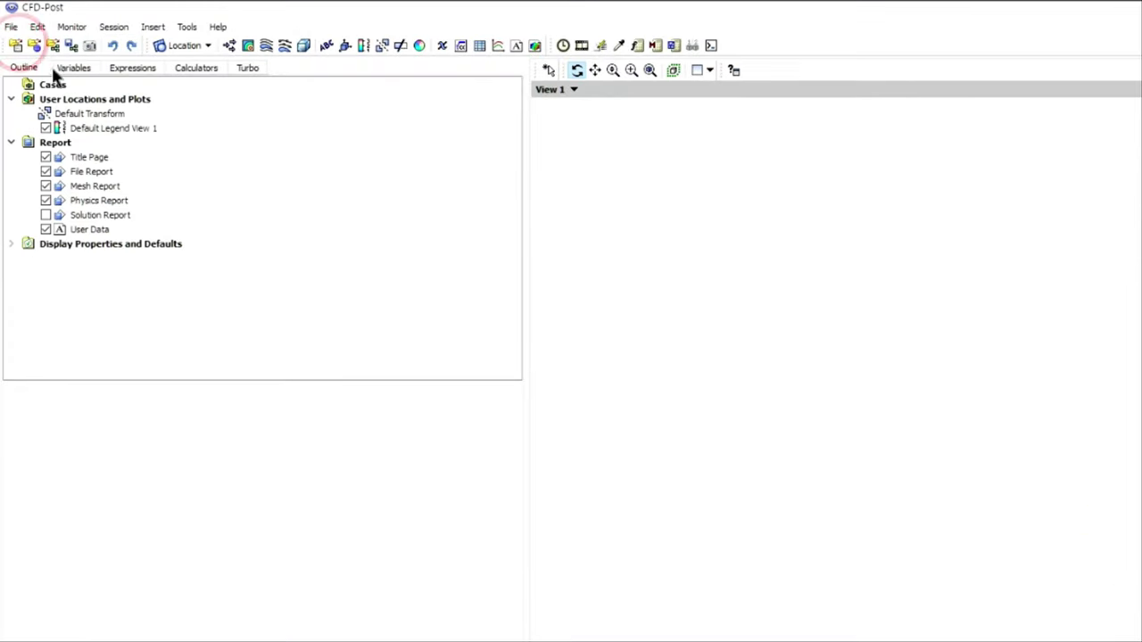
left_click(477, 295)
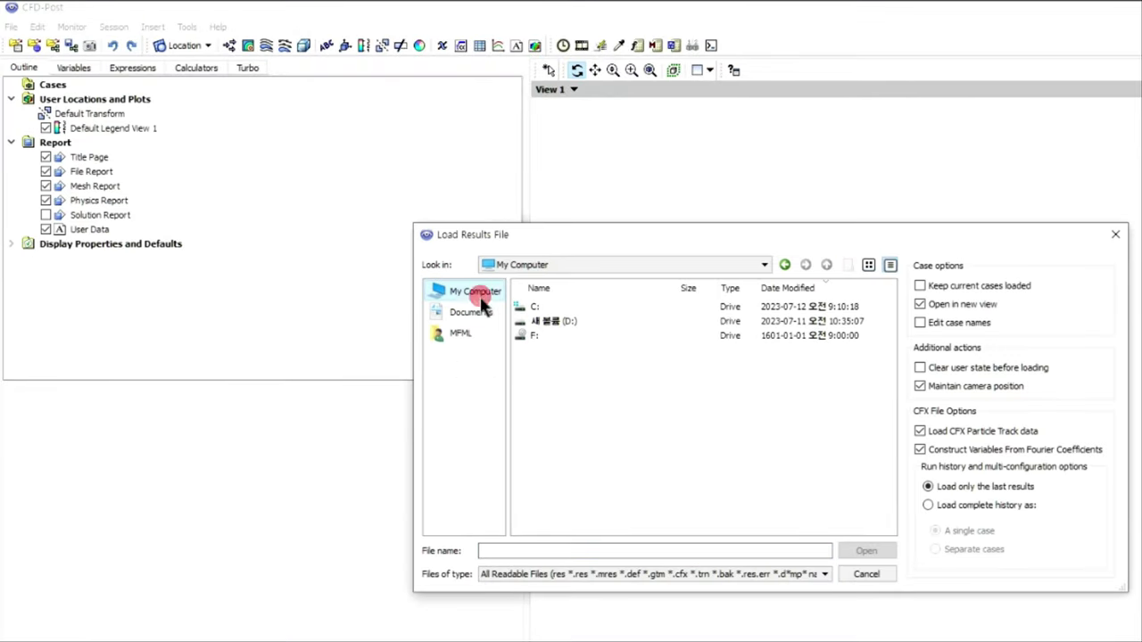
double_click(543, 321)
double_click(545, 307)
left_click(548, 307)
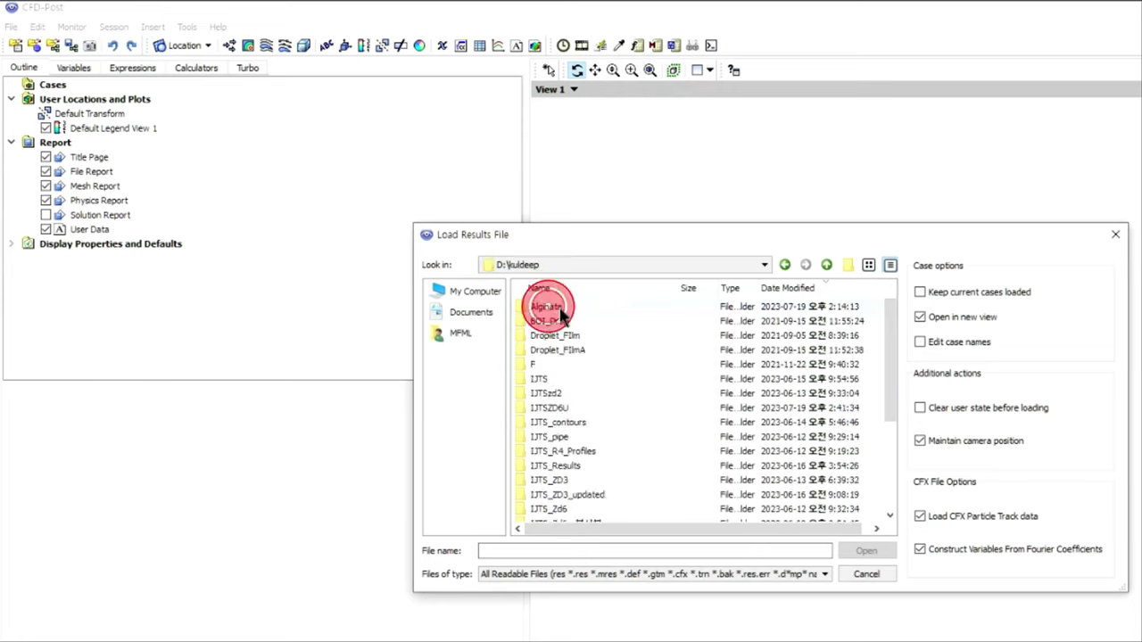
double_click(554, 320)
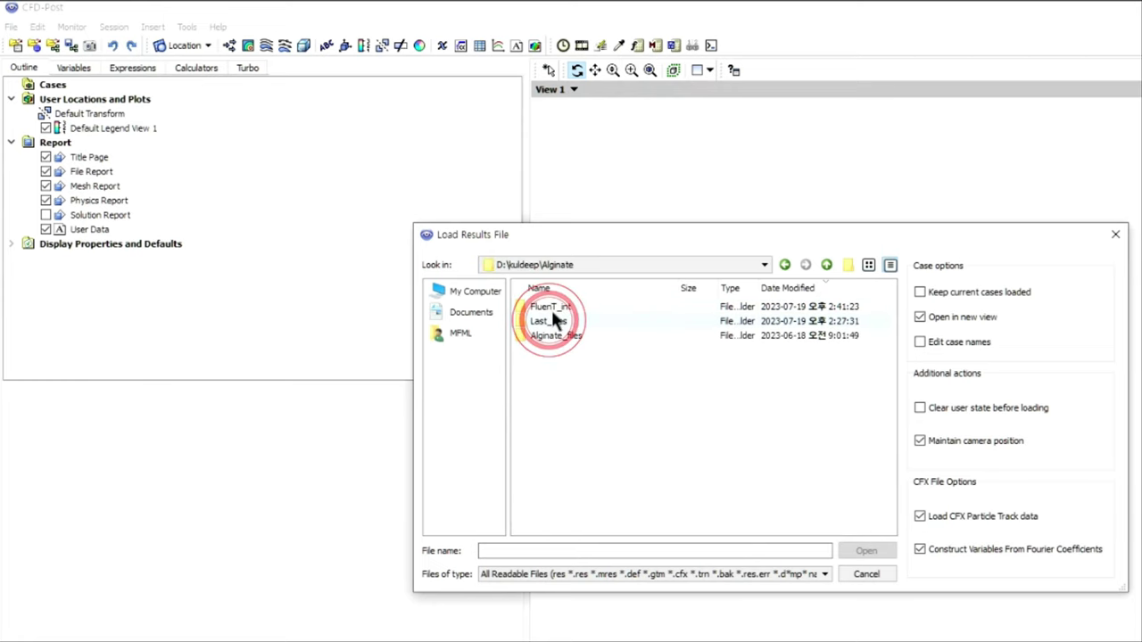
double_click(552, 307)
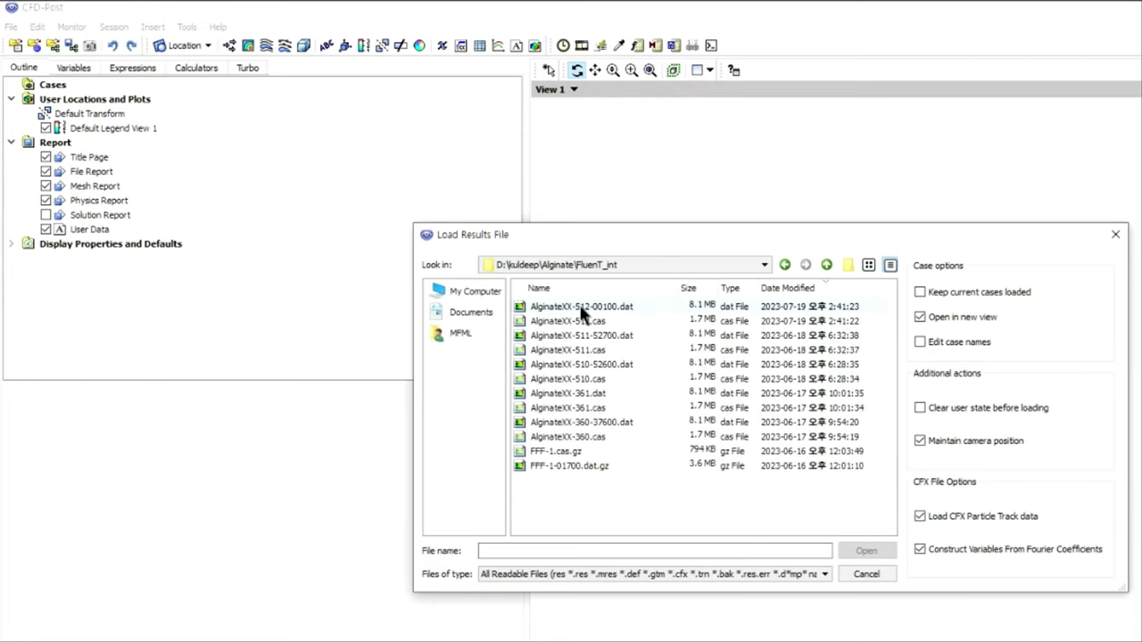
left_click(825, 264)
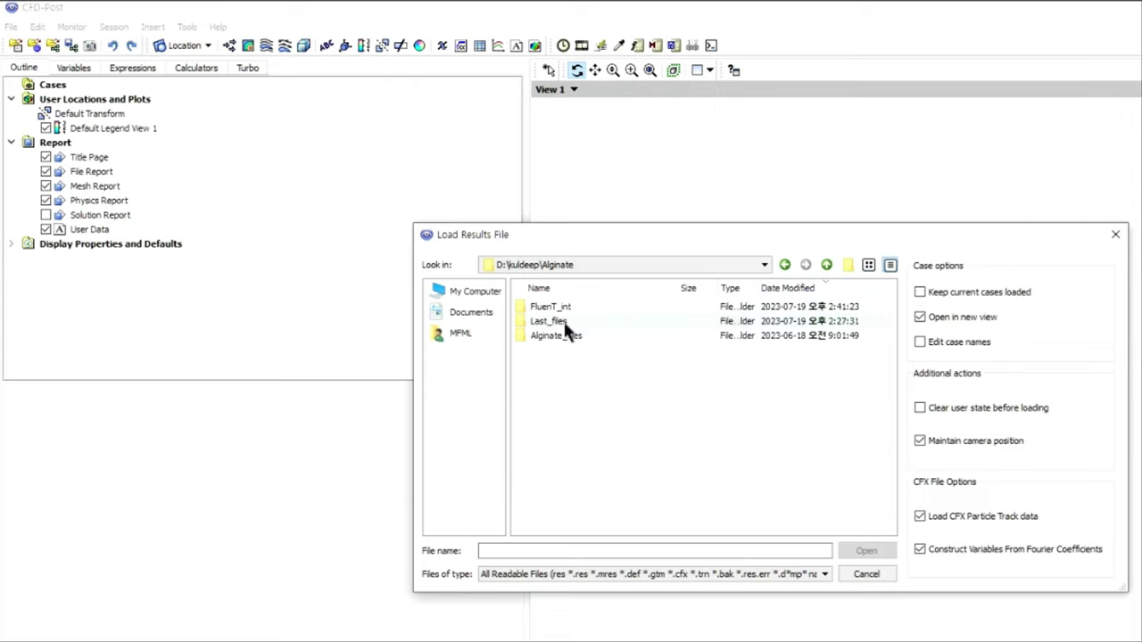
double_click(560, 322)
left_click(559, 310)
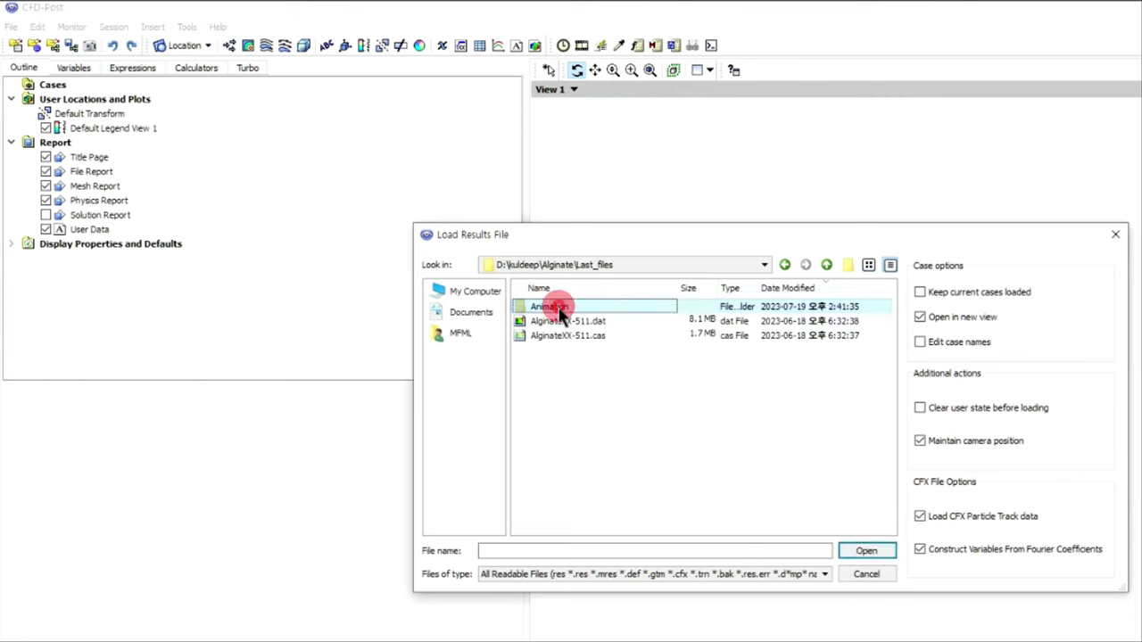
double_click(558, 309)
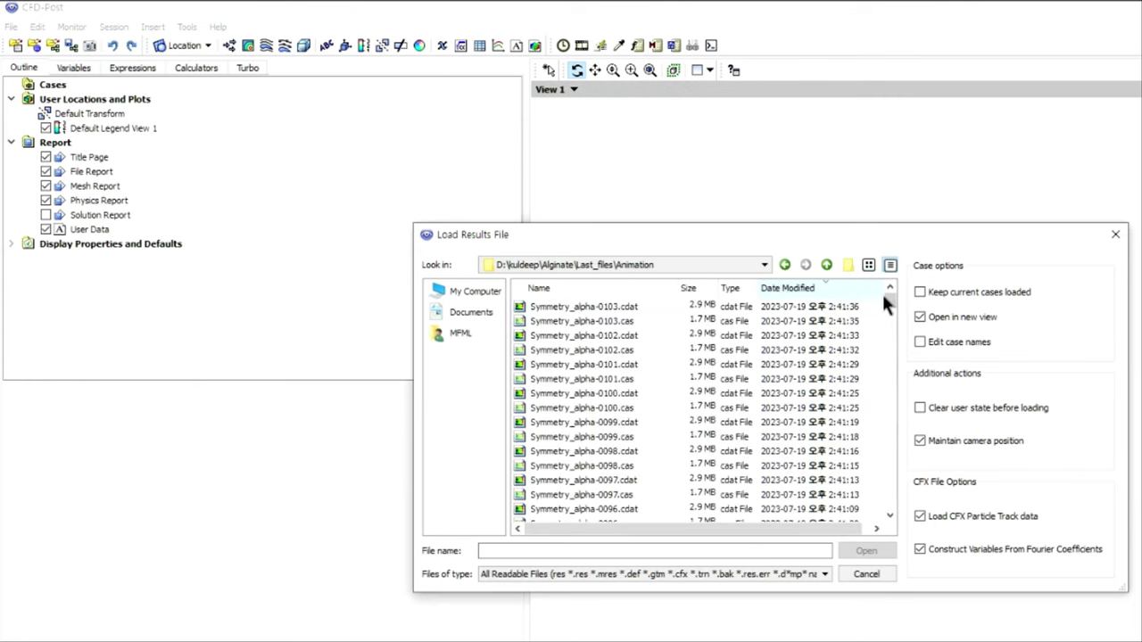
Sort the files by Date Modified and load Symmetry_alpha-0103.cdat.
left_click_drag(890, 298, 892, 504)
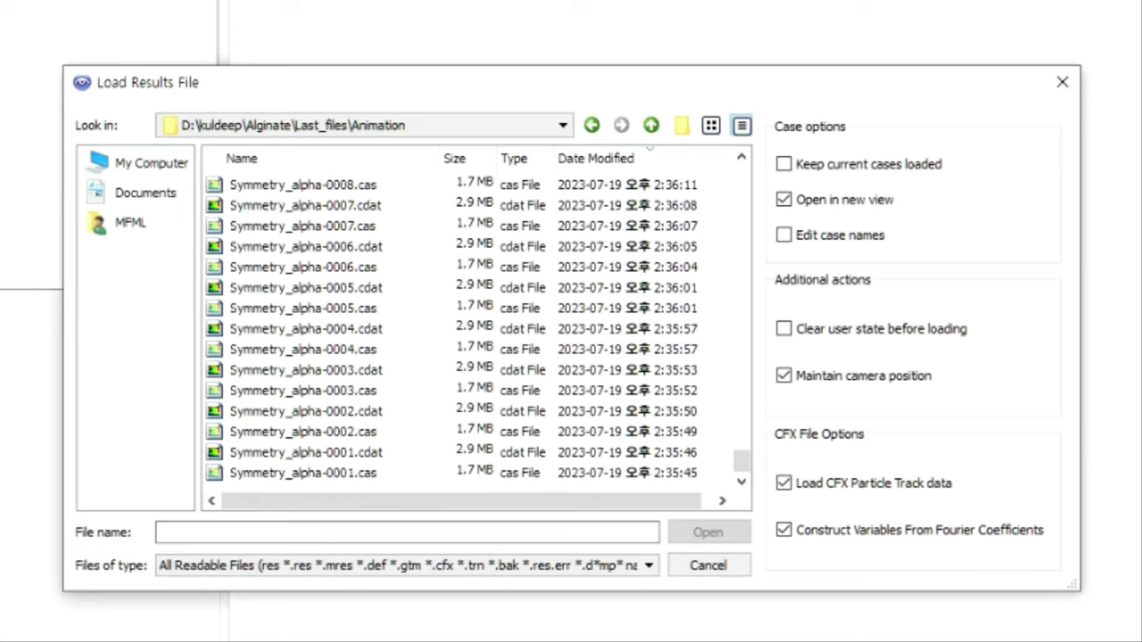
left_click(738, 463)
left_click_drag(738, 463, 770, 142)
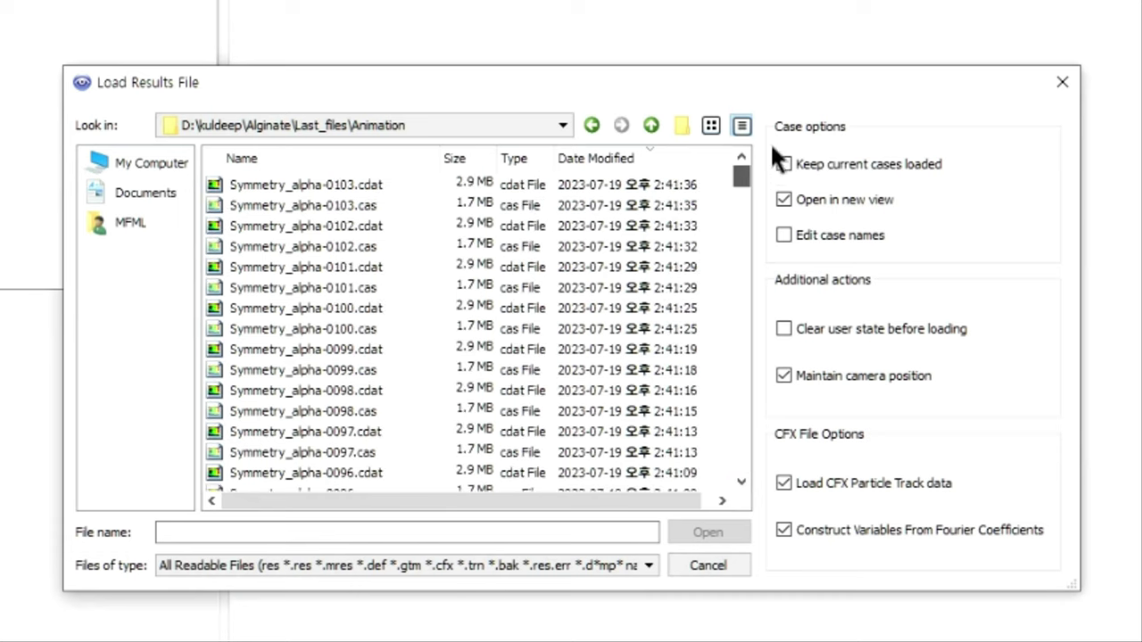
left_click(618, 156)
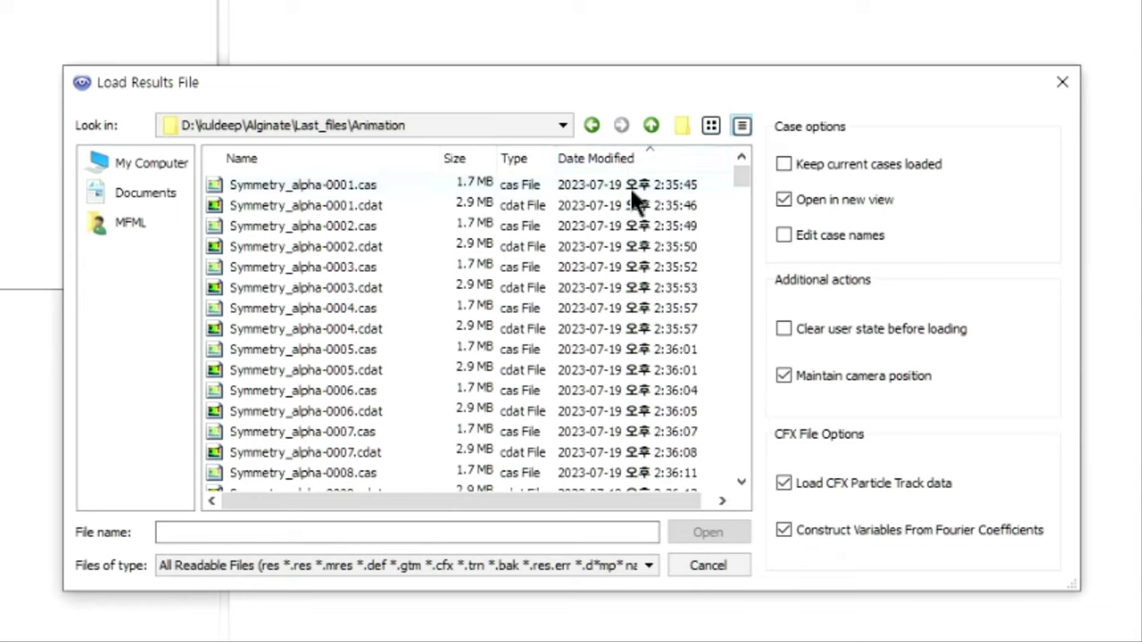
left_click_drag(738, 171, 747, 514)
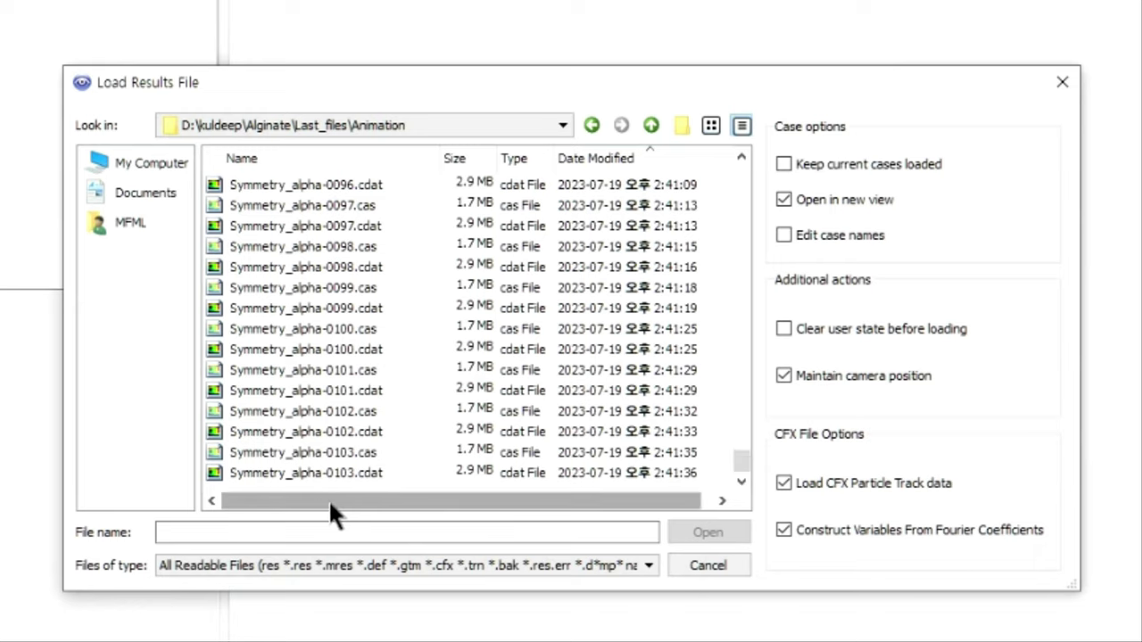
left_click(321, 474)
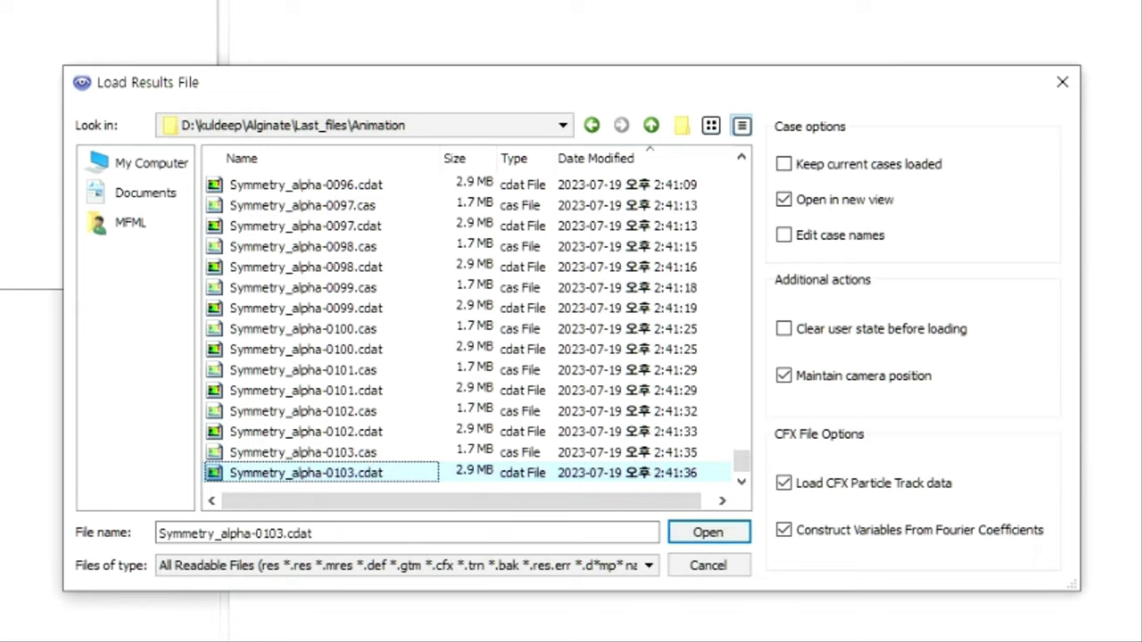
left_click(707, 538)
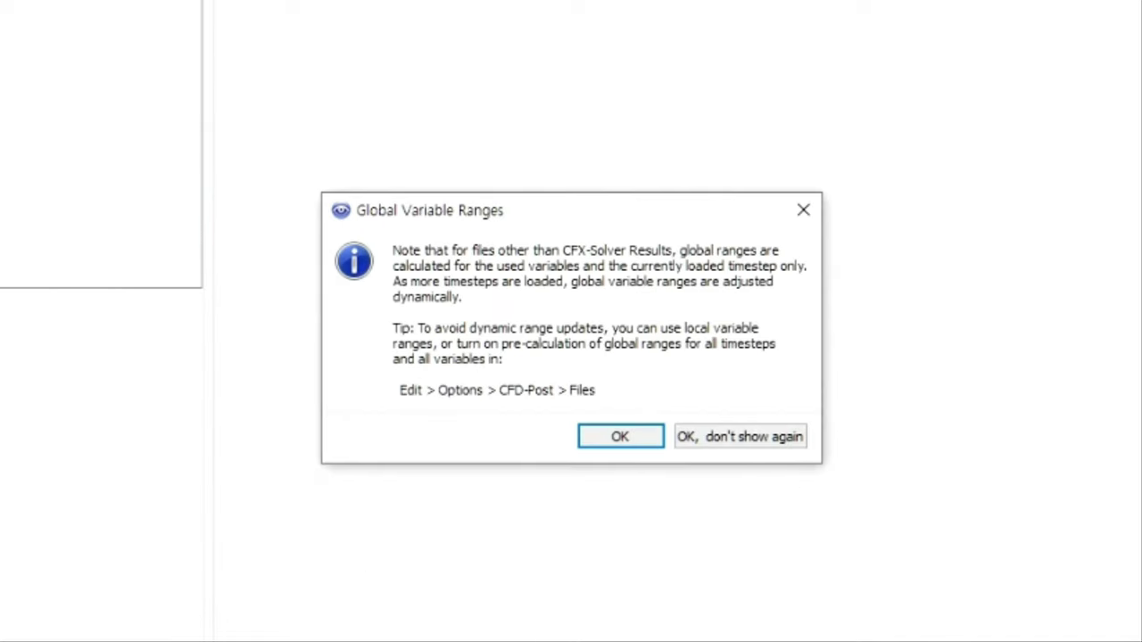
Accept the Global Variable Ranges notice for Symmetry_alpha-0103 and briefly check the Animation settings.
left_click(607, 438)
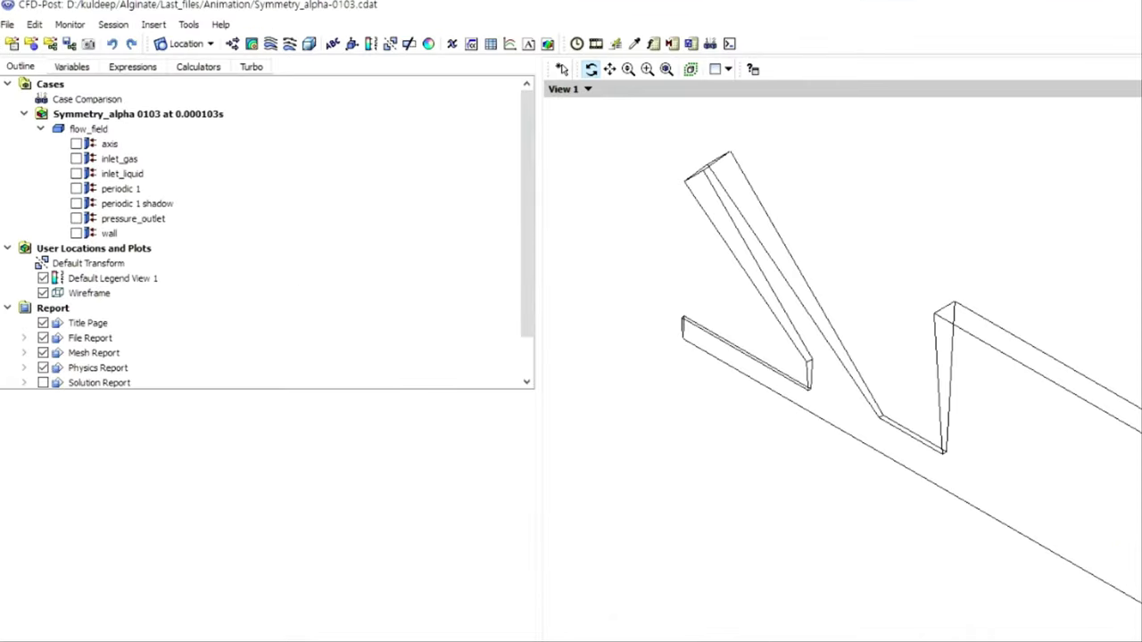
left_click(596, 45)
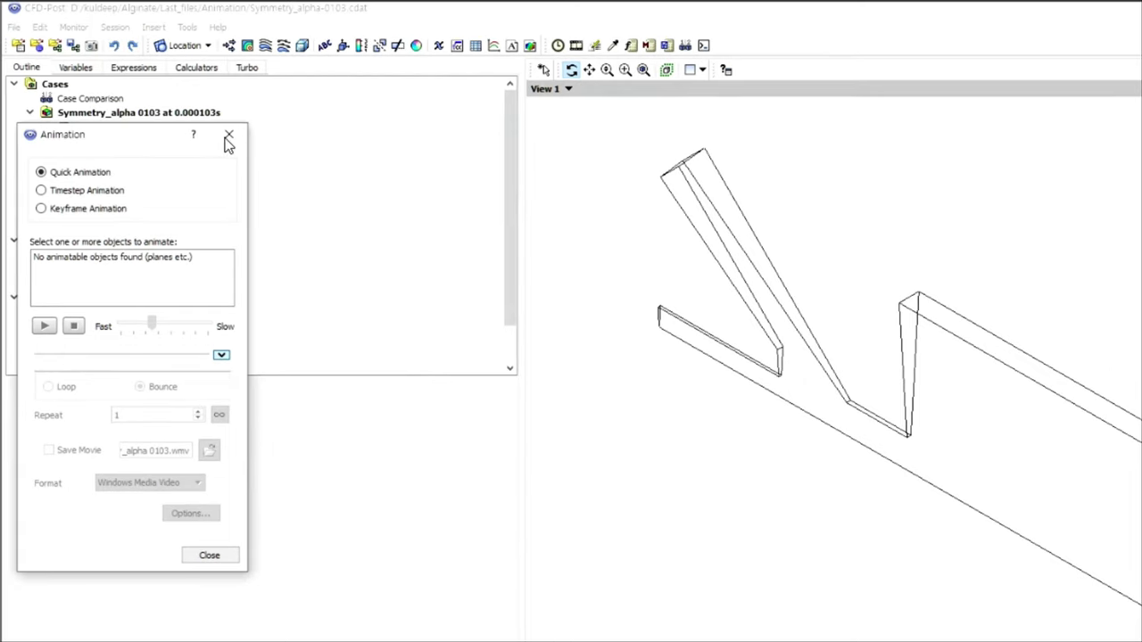
left_click(228, 136)
Review the 103 timesteps in the Timestep Selector and switch the animation to Timestep Animation.
left_click(558, 44)
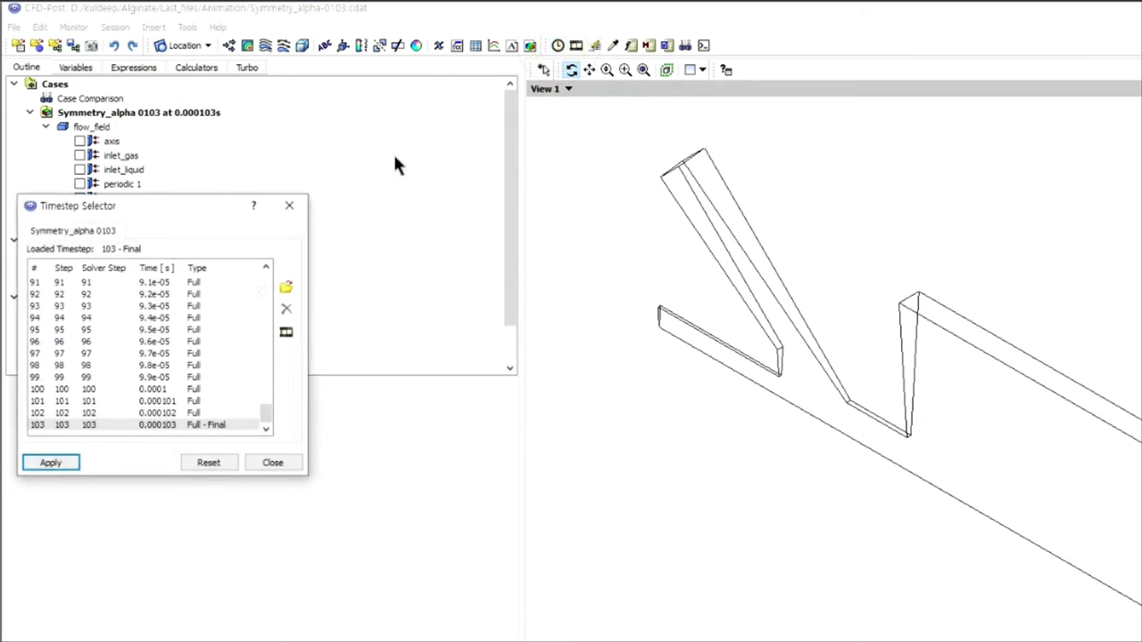
left_click_drag(266, 412, 286, 273)
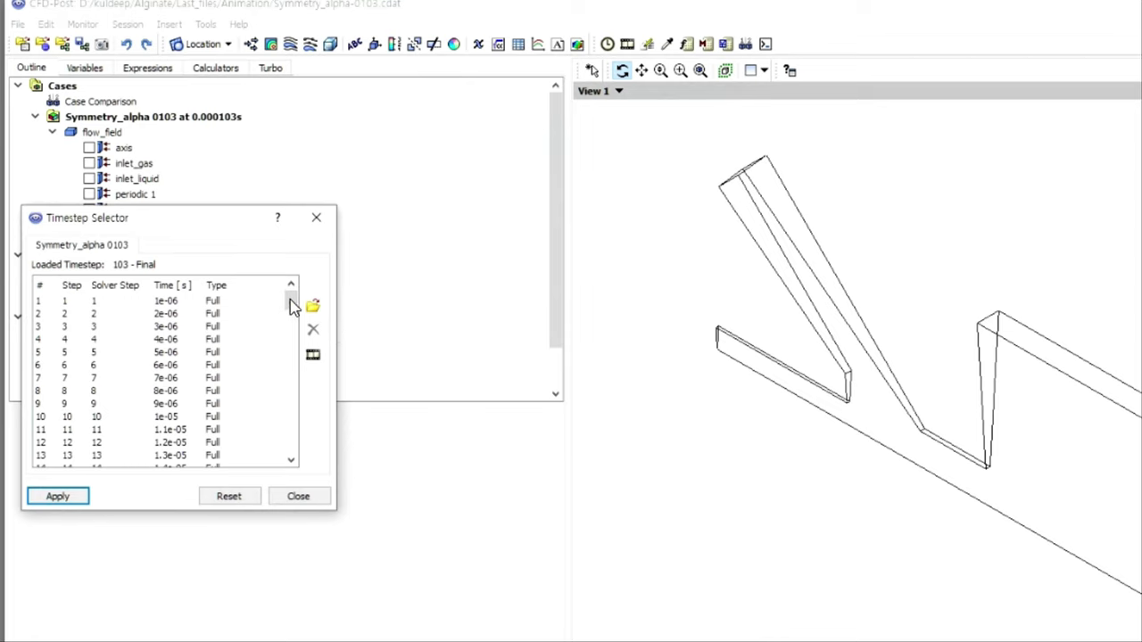
left_click_drag(291, 306, 291, 470)
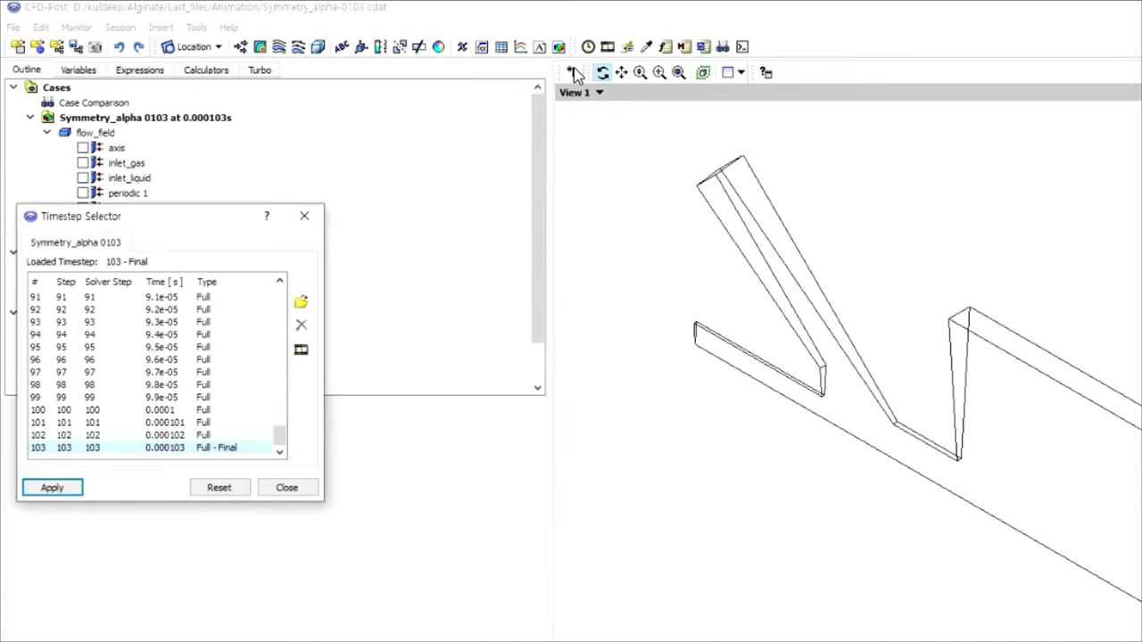
left_click(608, 47)
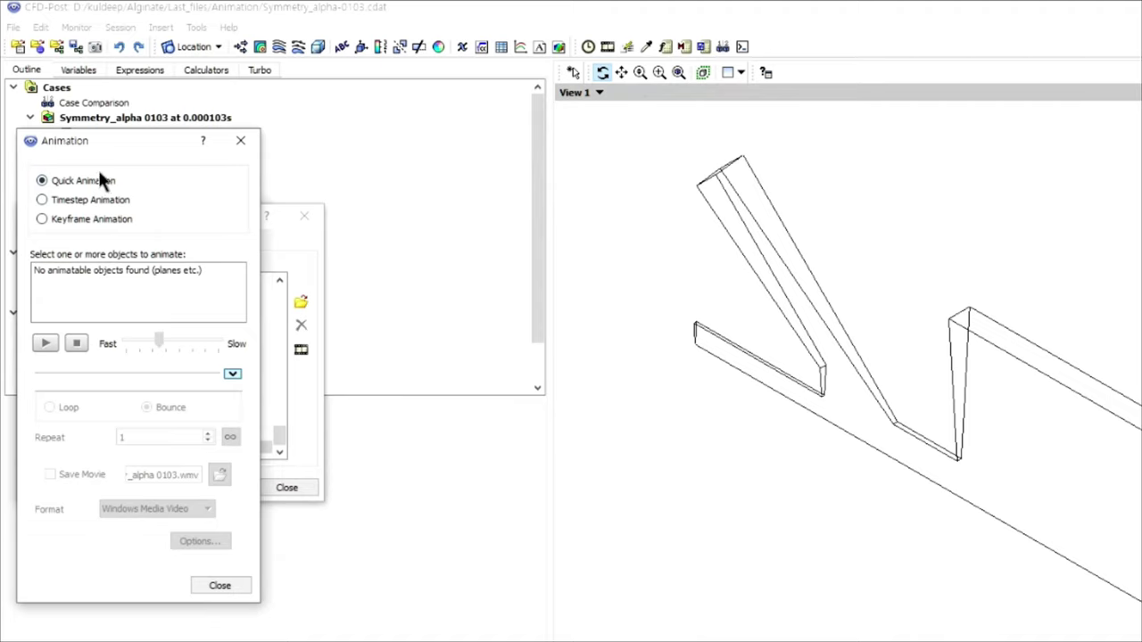
left_click(60, 198)
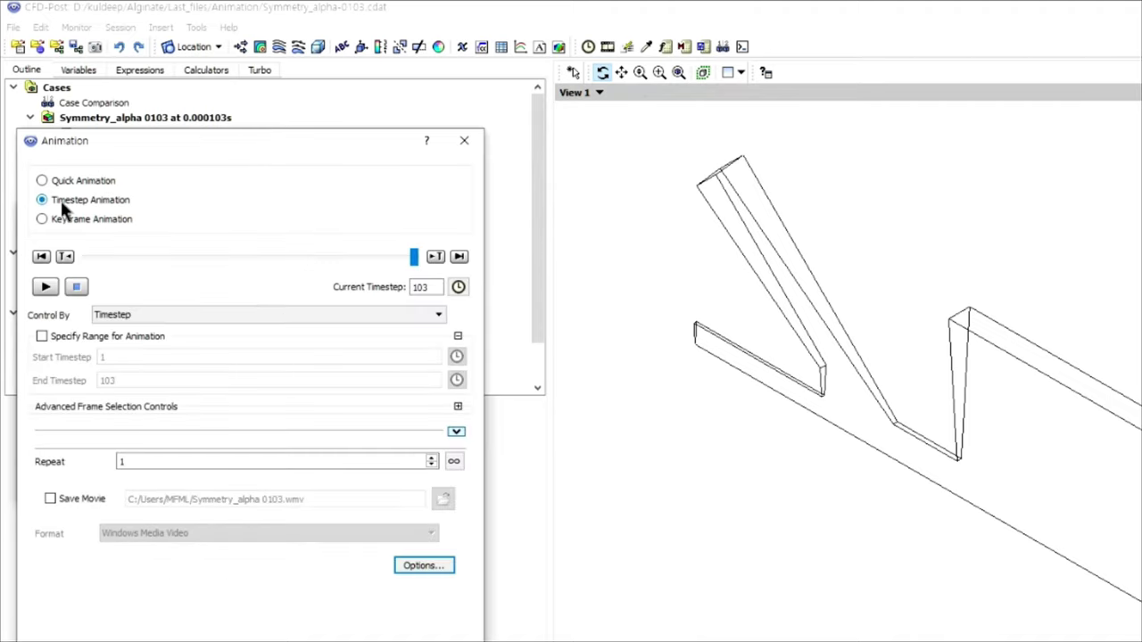
left_click_drag(194, 144, 326, 178)
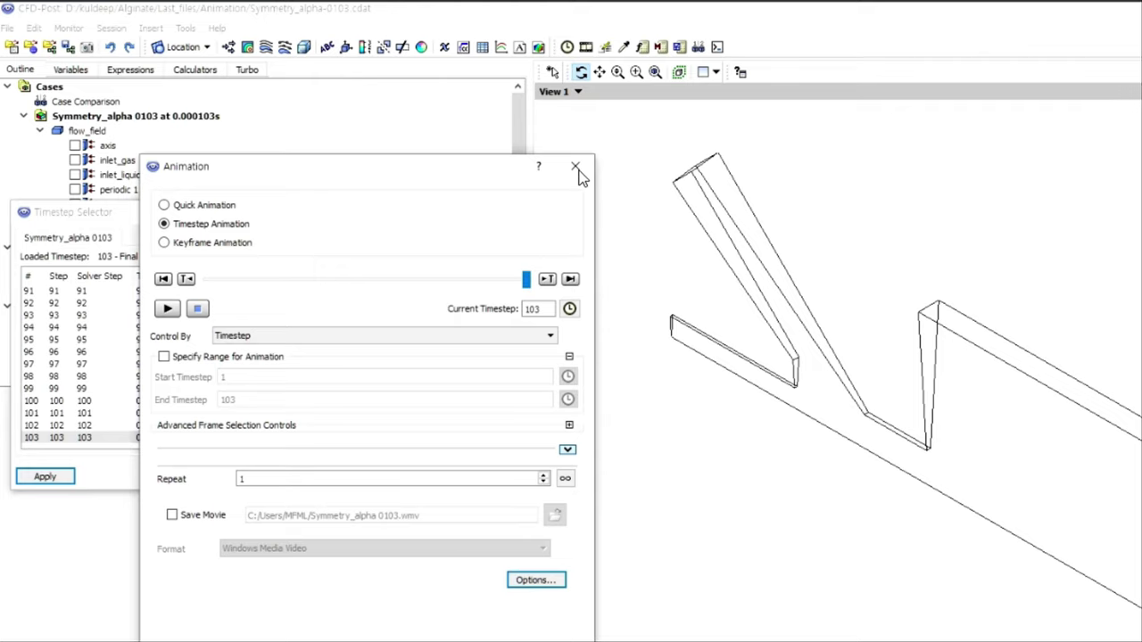
Insert a new contour named Contour 1 located on periodic 1.
left_click_drag(397, 169, 843, 170)
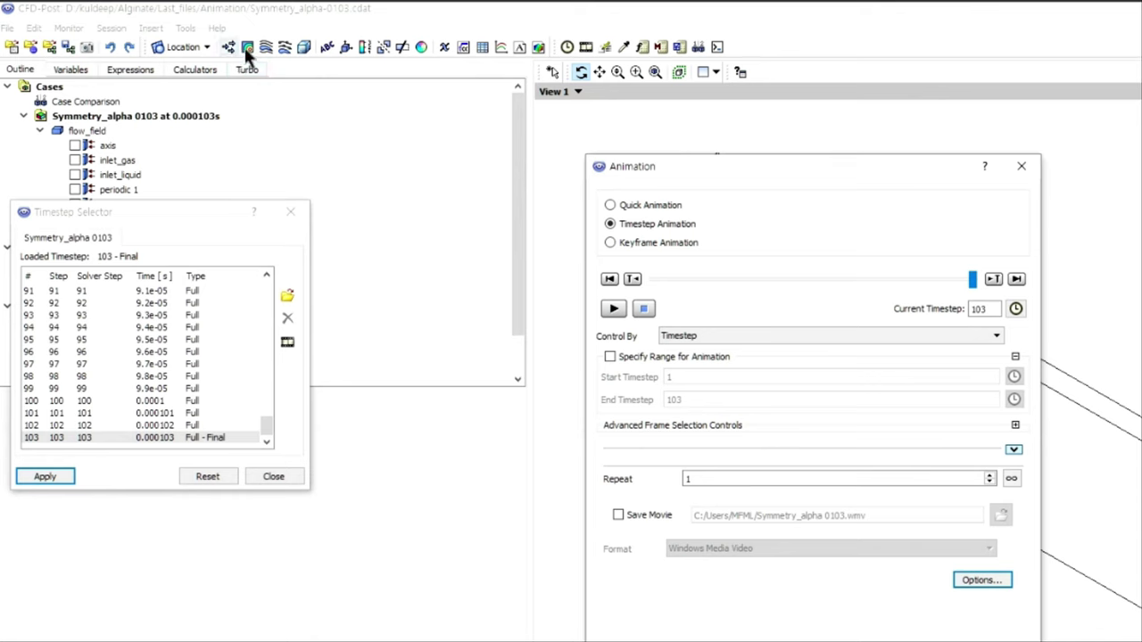
left_click(247, 49)
left_click(284, 114)
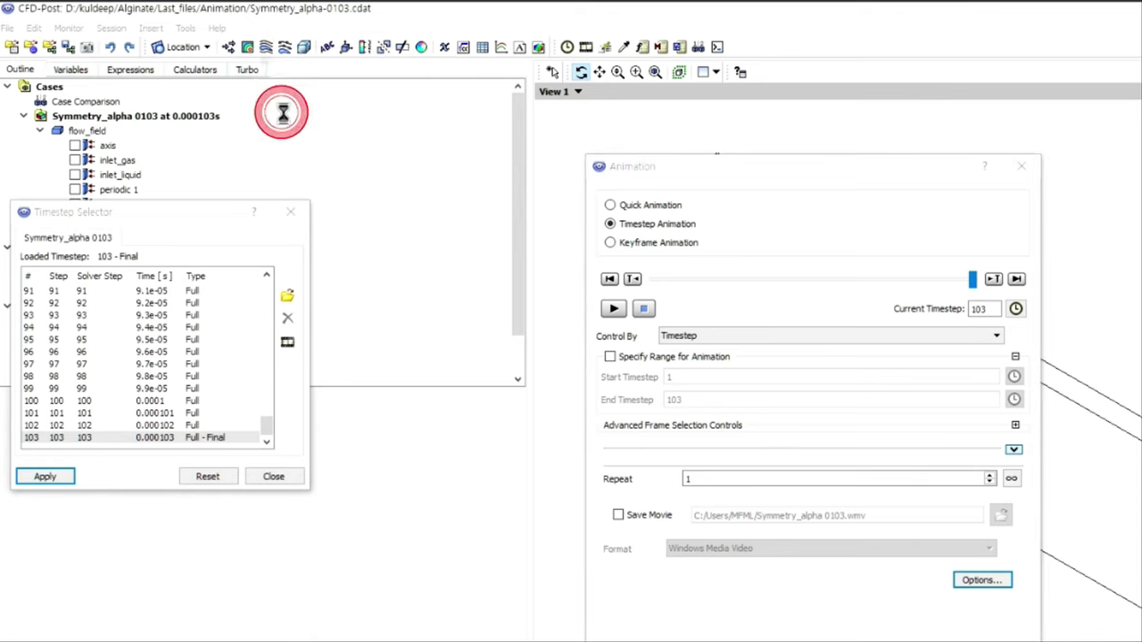
left_click_drag(143, 215, 622, 149)
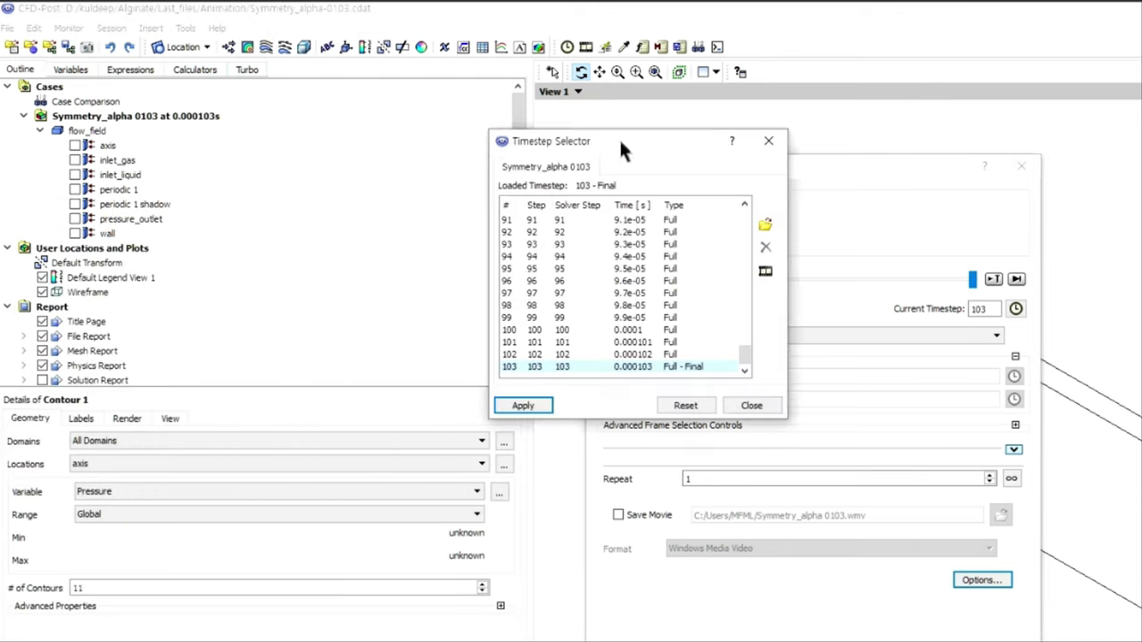
left_click(88, 463)
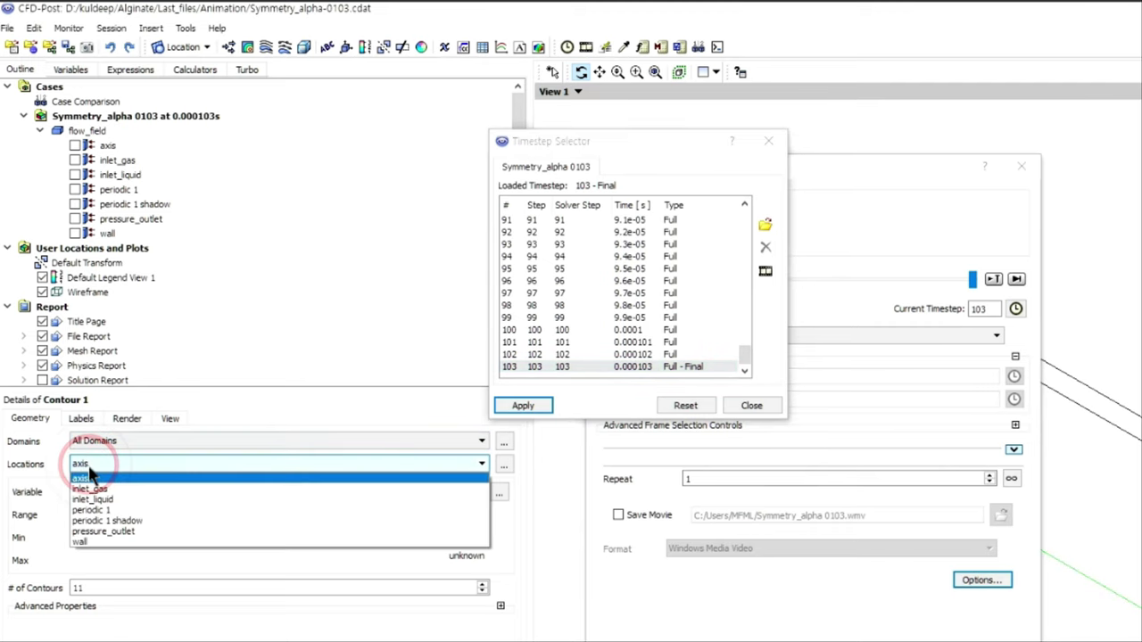
left_click(95, 511)
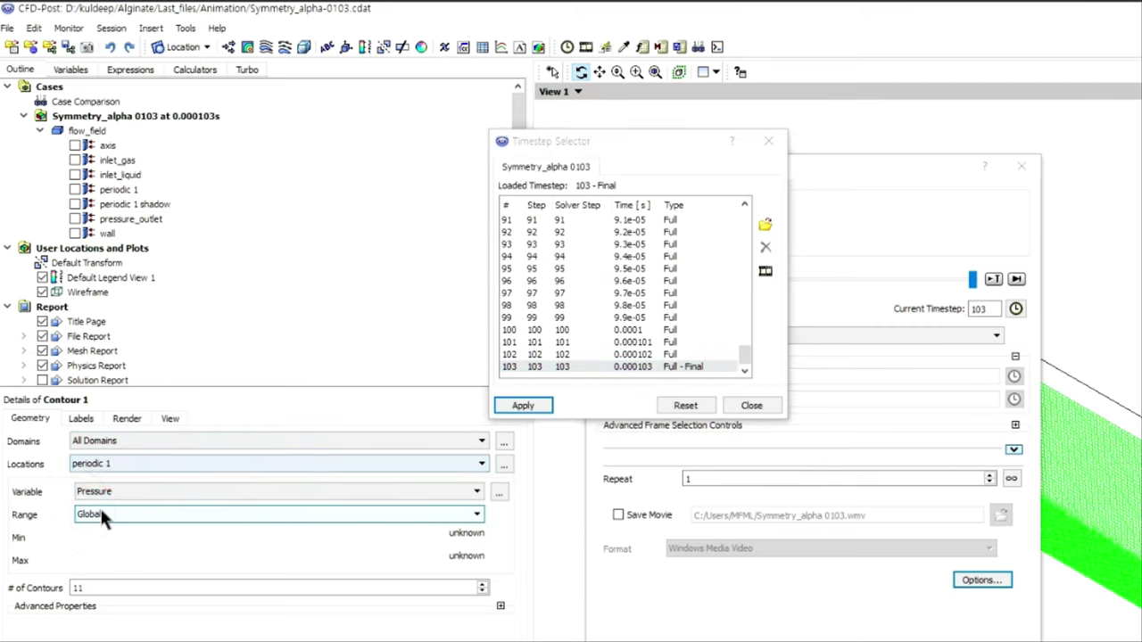
Plot Alginate.Volume Fraction with a Local range, apply it, and view from the front.
left_click(96, 491)
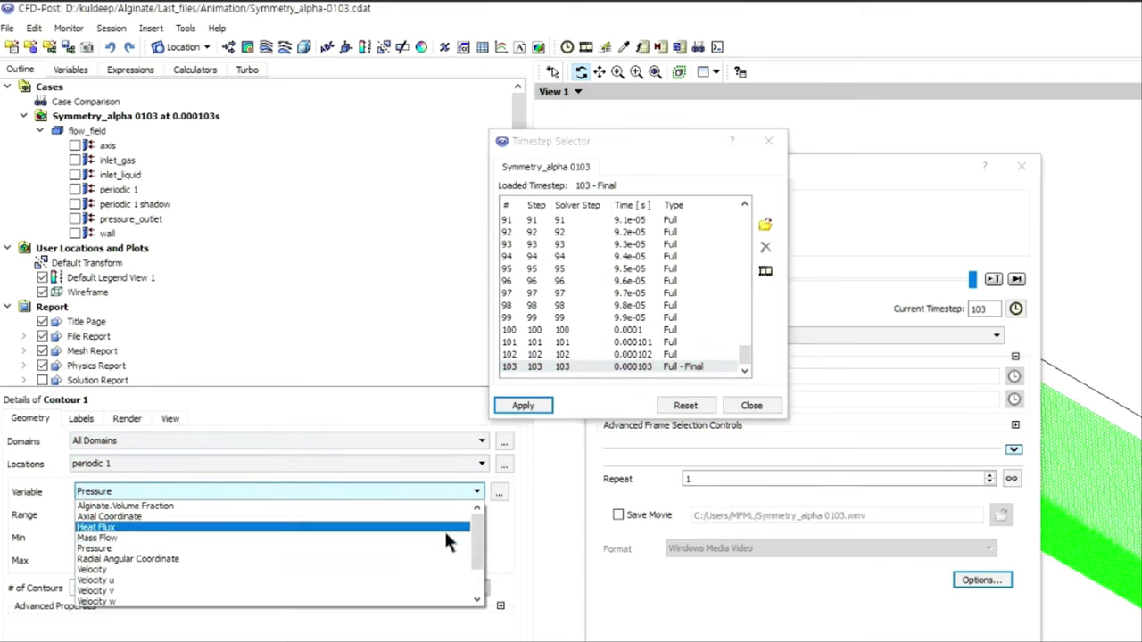
left_click_drag(475, 535, 475, 557)
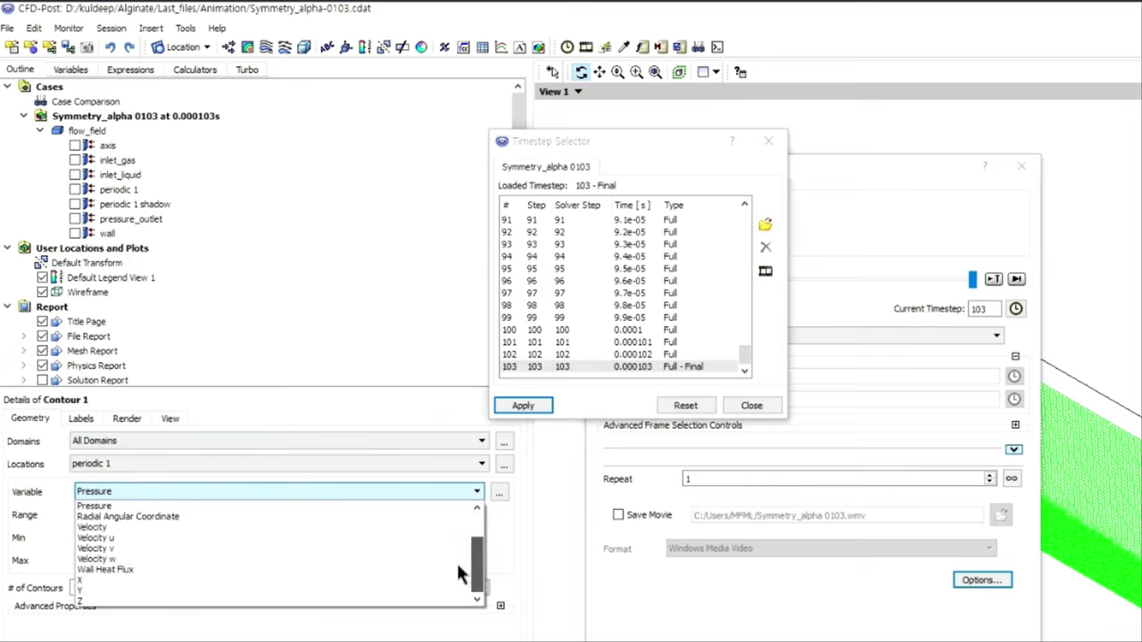
scroll(469, 544, "up", 2)
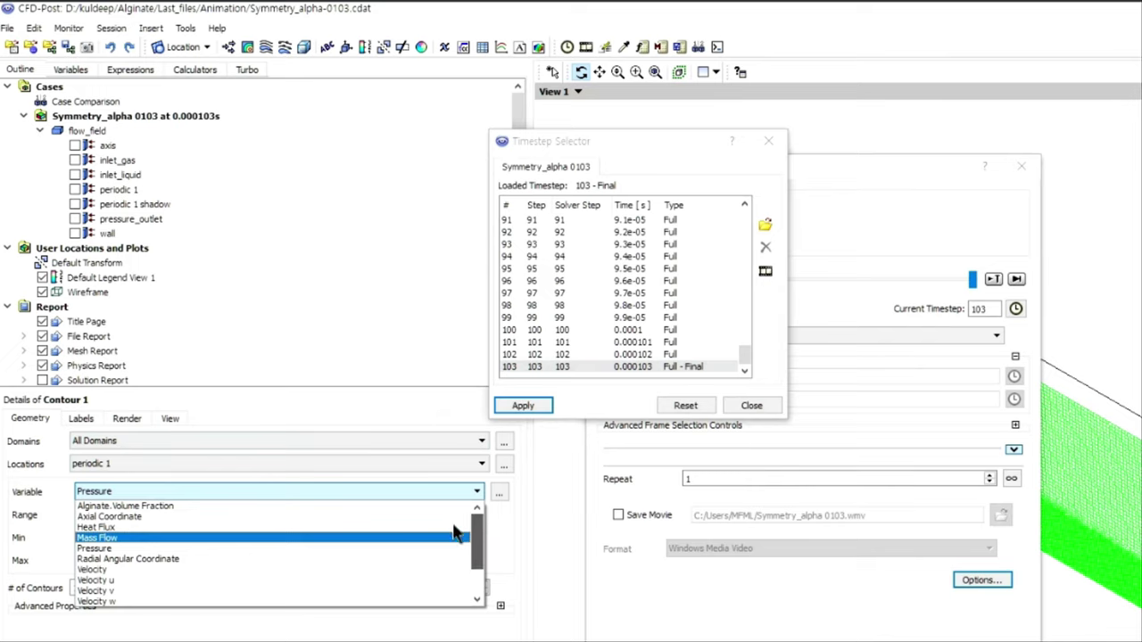
scroll(456, 544, "down", 2)
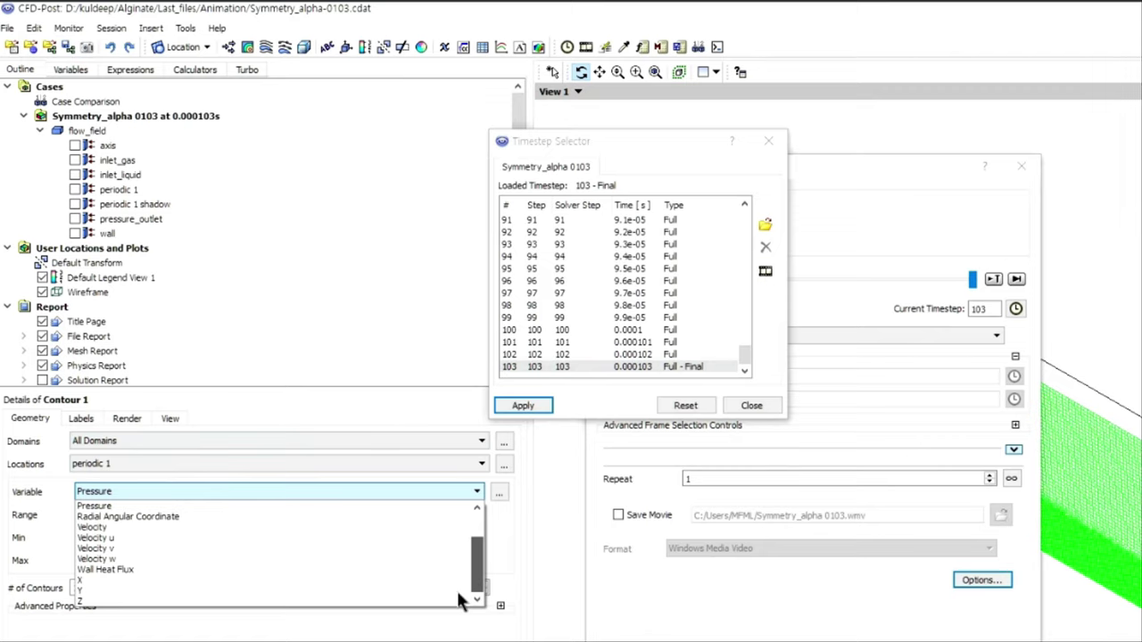
scroll(457, 548, "up", 3)
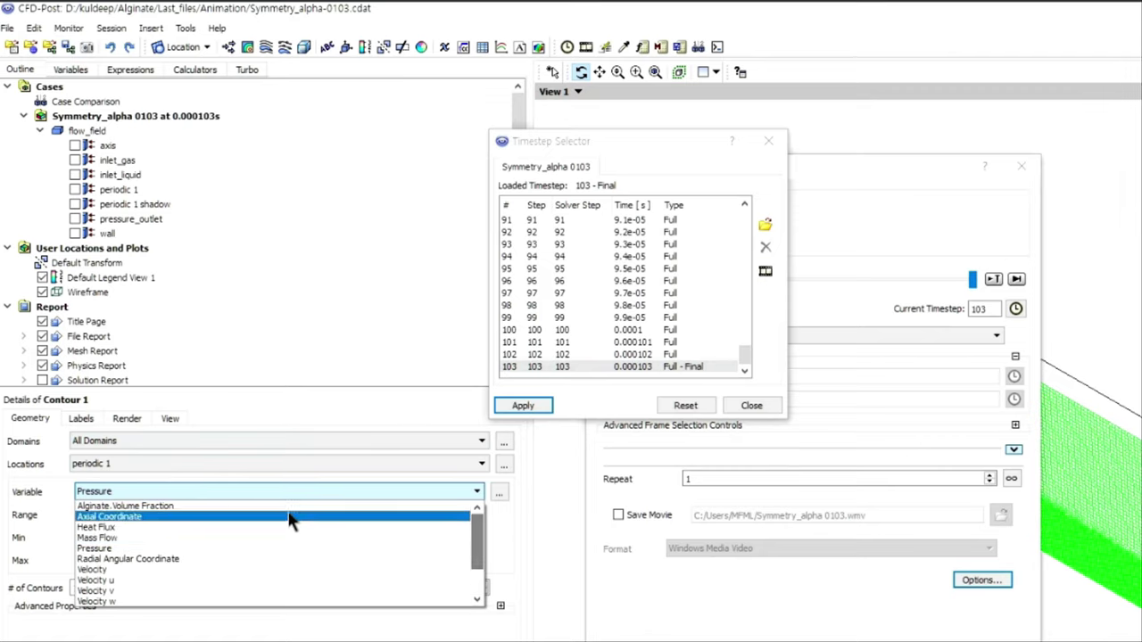
left_click(210, 506)
left_click(98, 515)
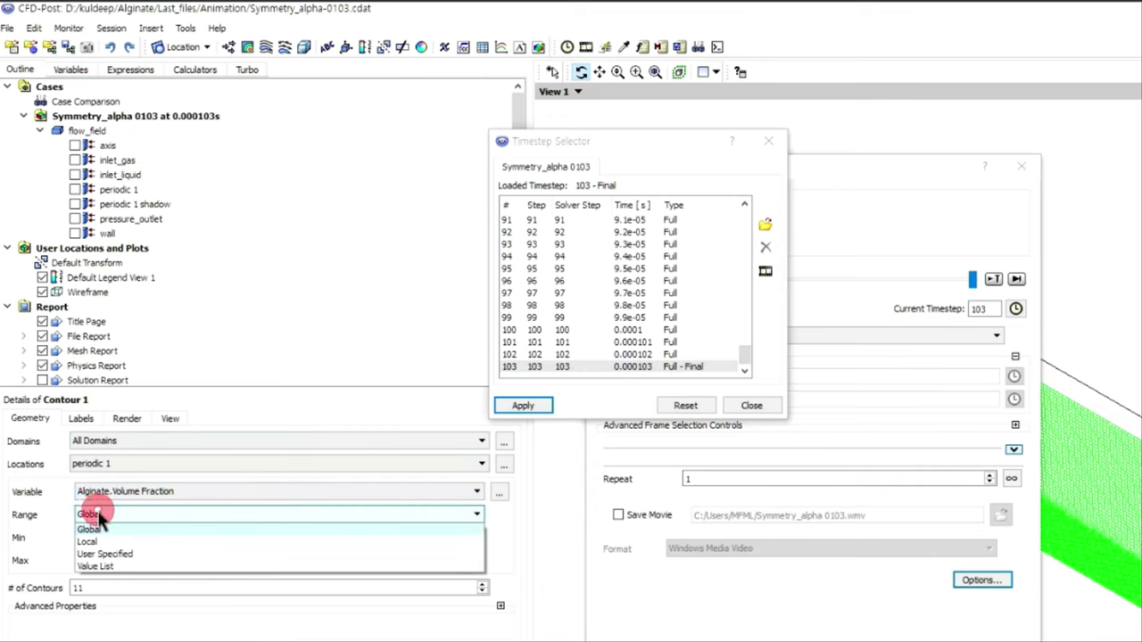
left_click(98, 540)
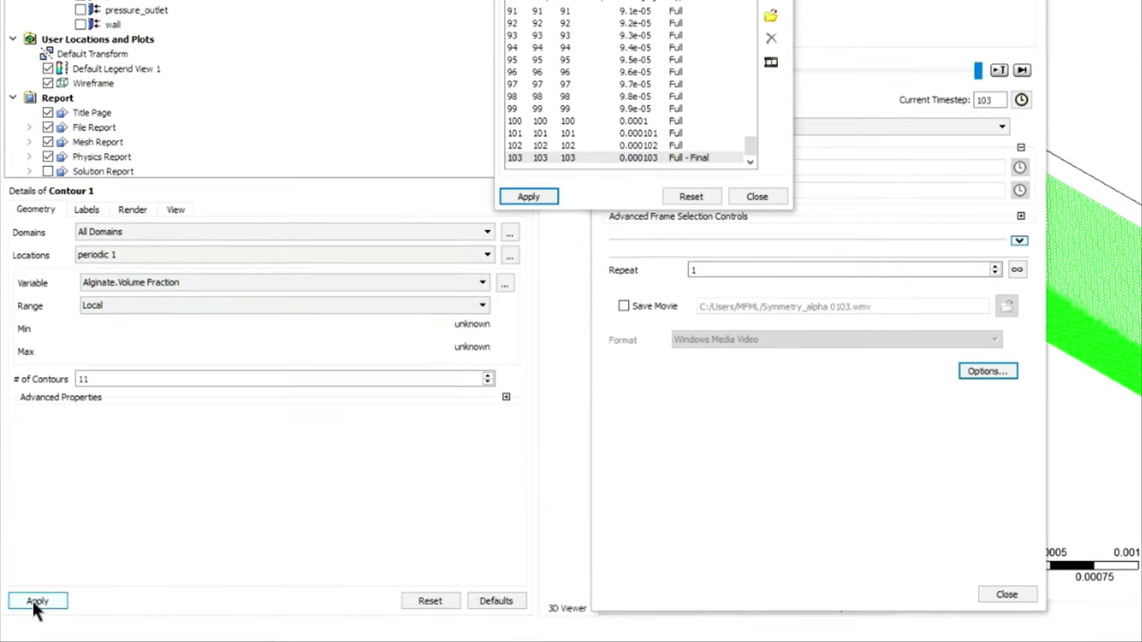
left_click(32, 622)
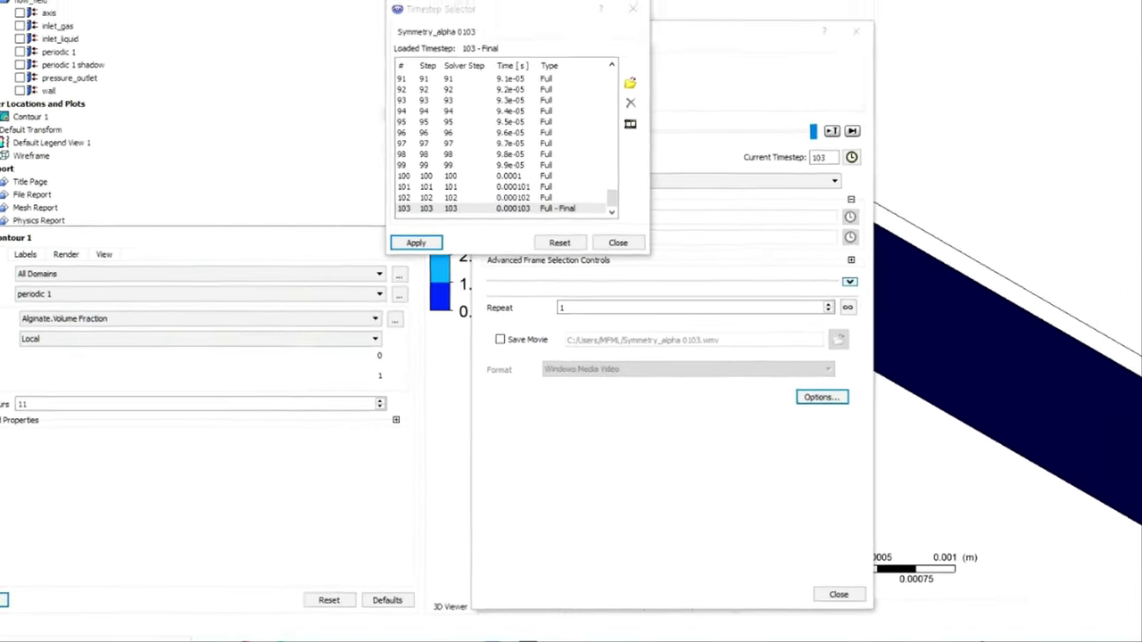
left_click(1141, 551)
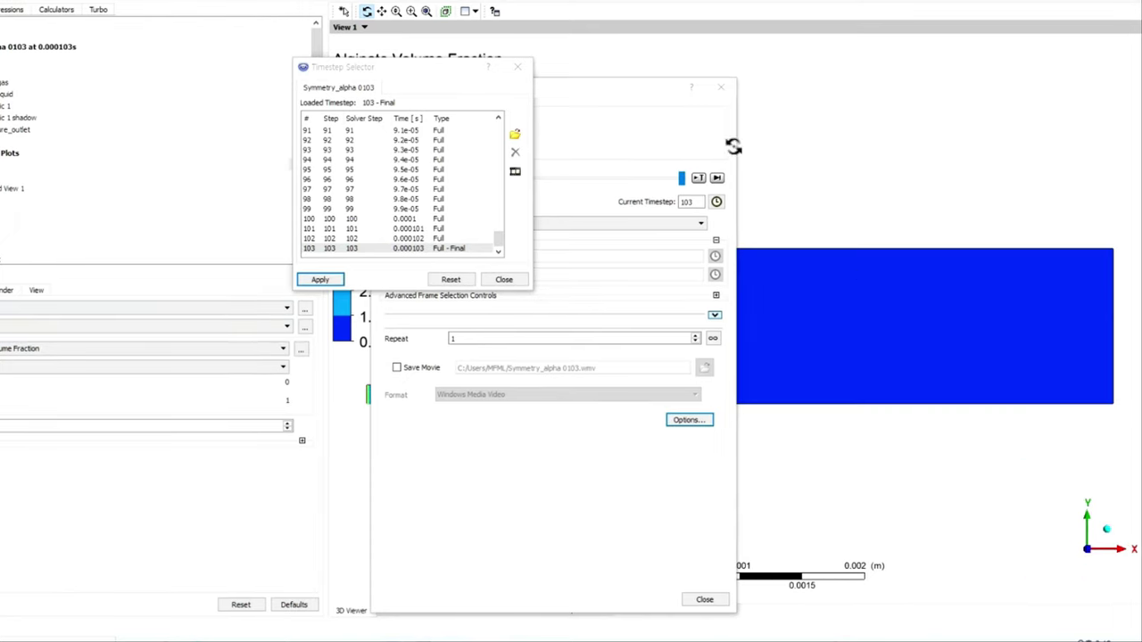
Keep the animation controlled by Timestep and enable Save Movie.
left_click_drag(598, 85, 152, 58)
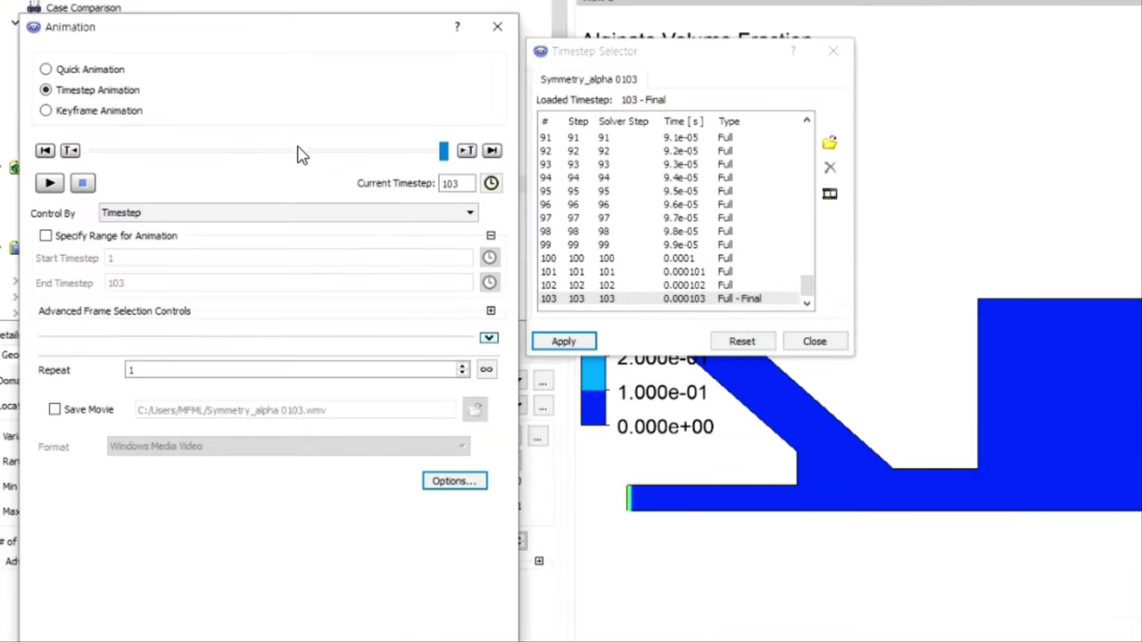
left_click(274, 216)
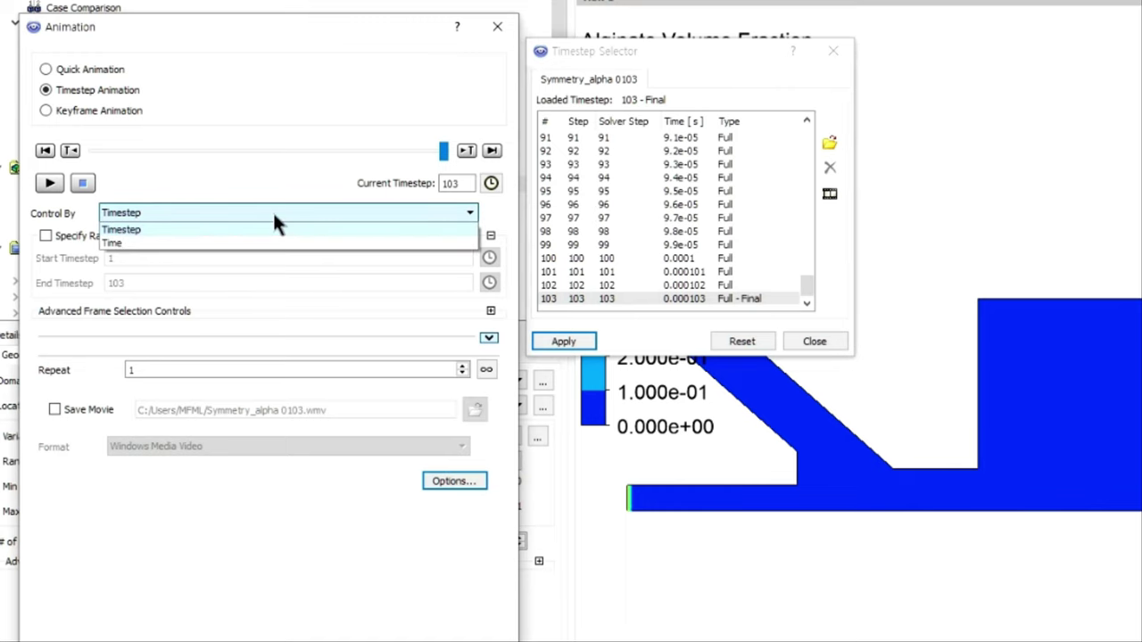
left_click(274, 215)
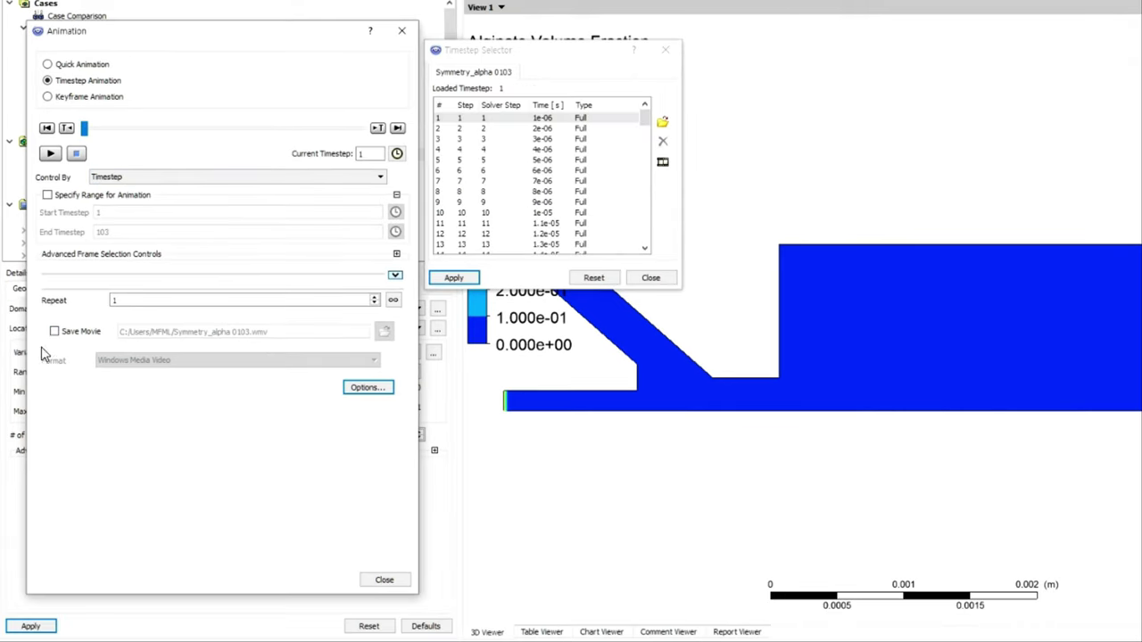
left_click(55, 332)
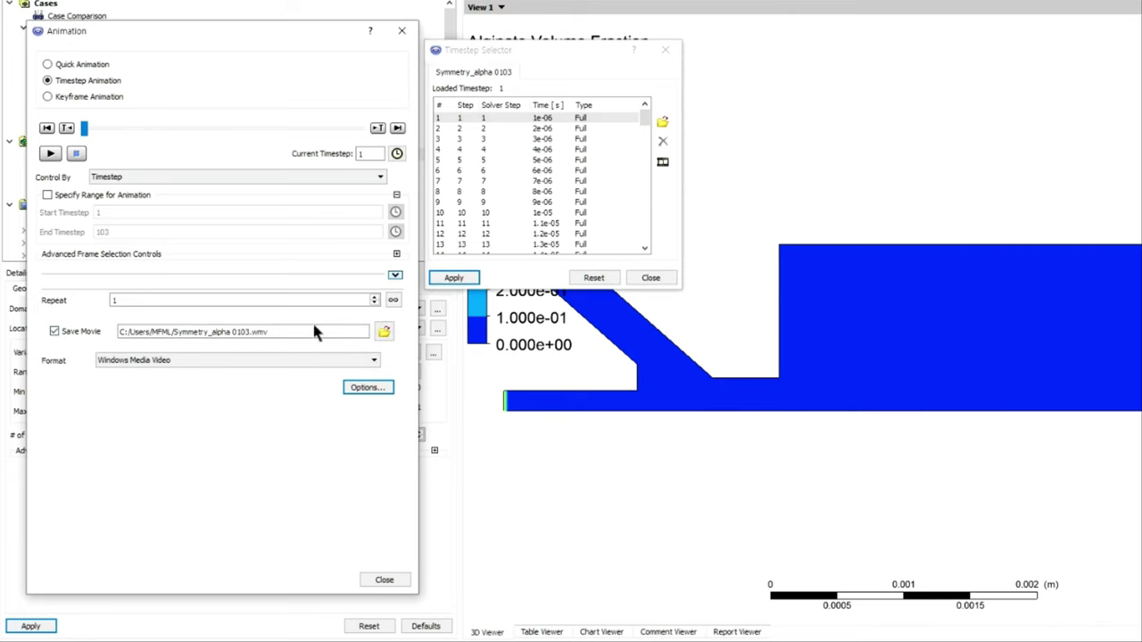
Set the movie path to a new Movie folder inside D:\…\Alginate\Last_files.
left_click(384, 332)
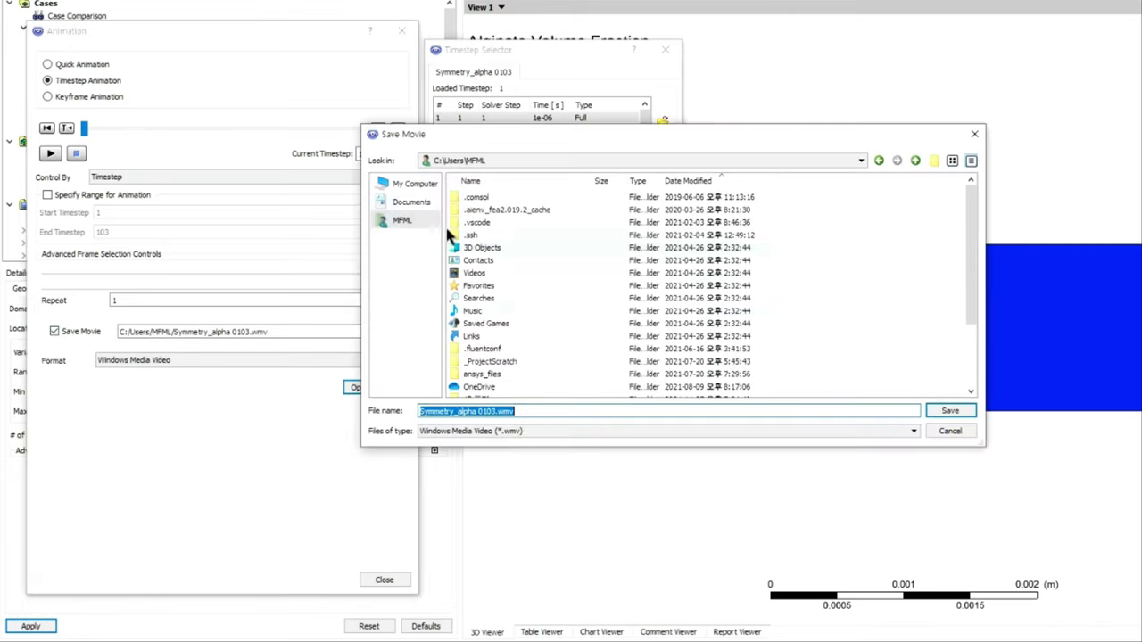
left_click(399, 220)
left_click(403, 184)
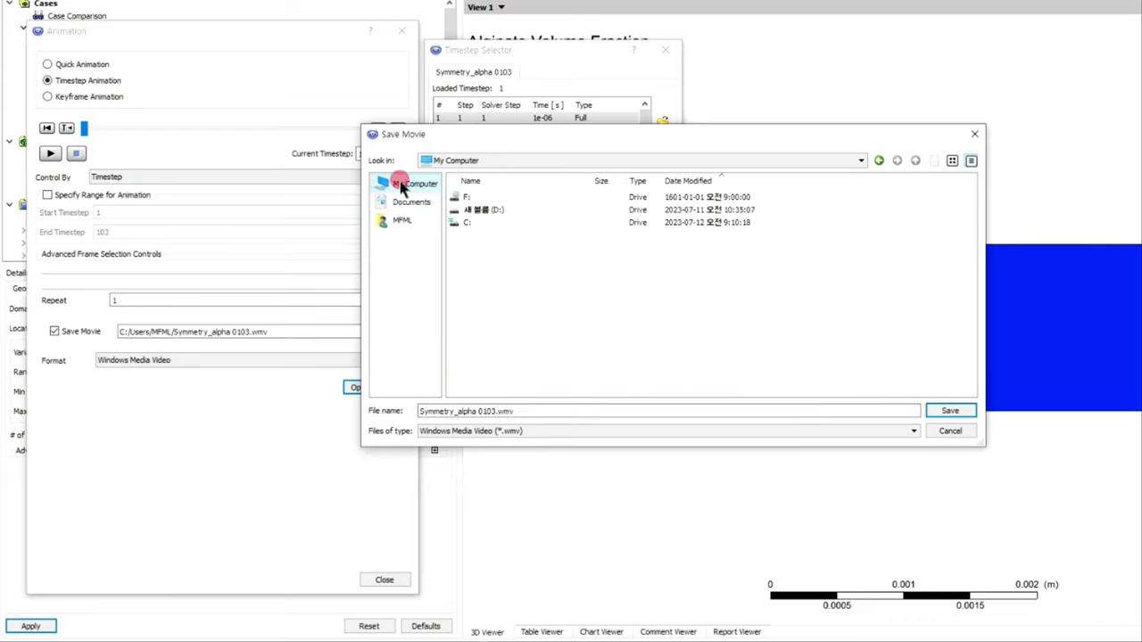
double_click(472, 210)
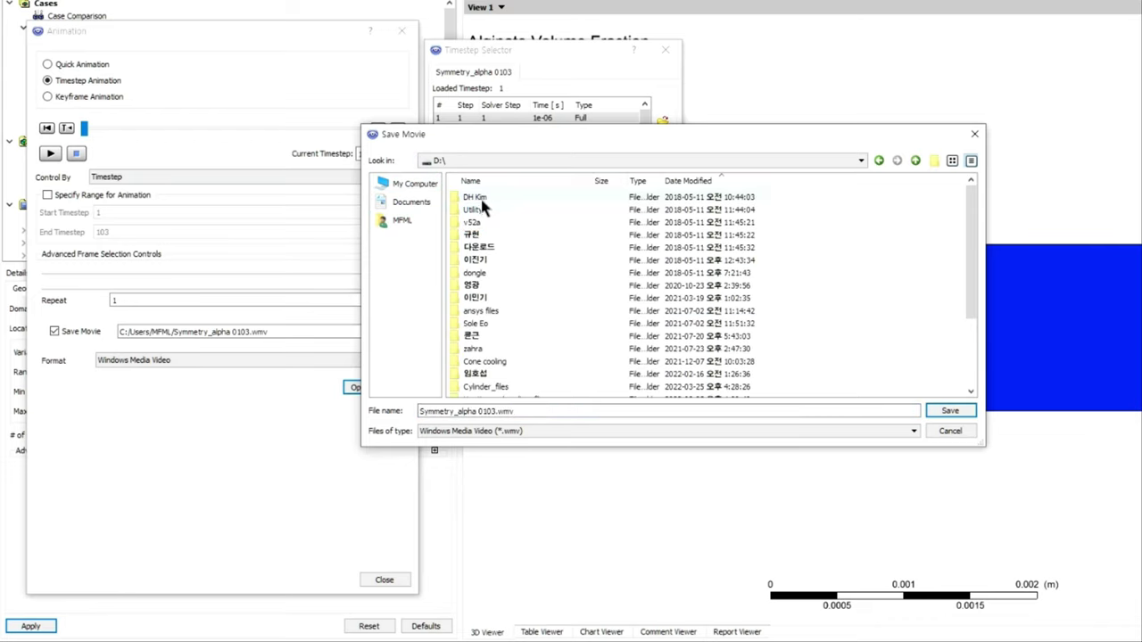
left_click(484, 277)
scroll(484, 281, "down", 3)
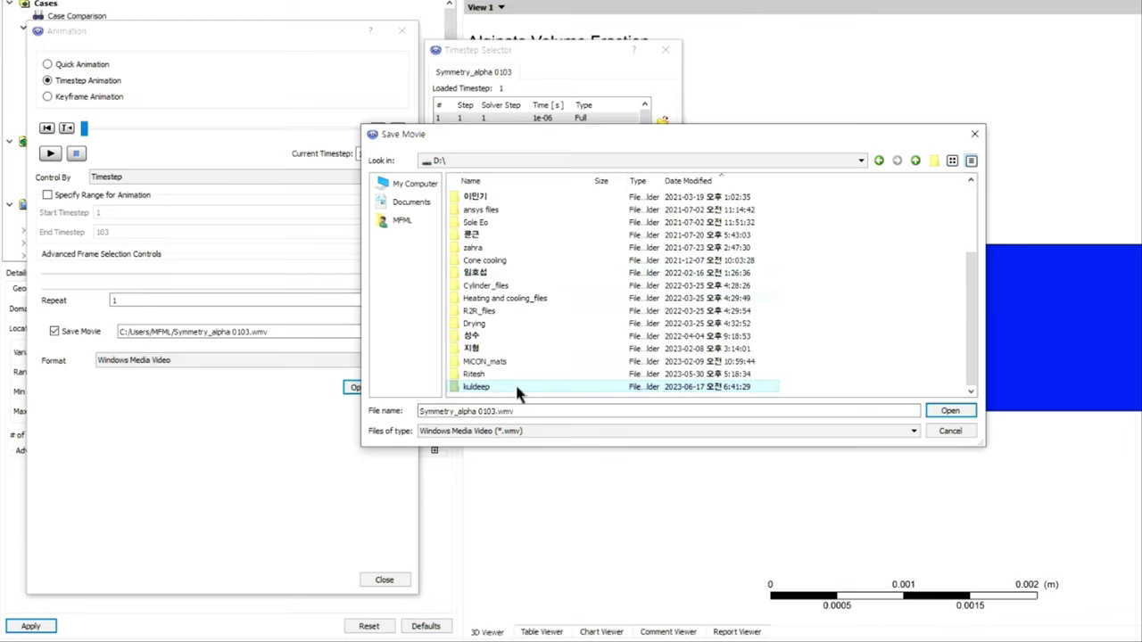
double_click(498, 387)
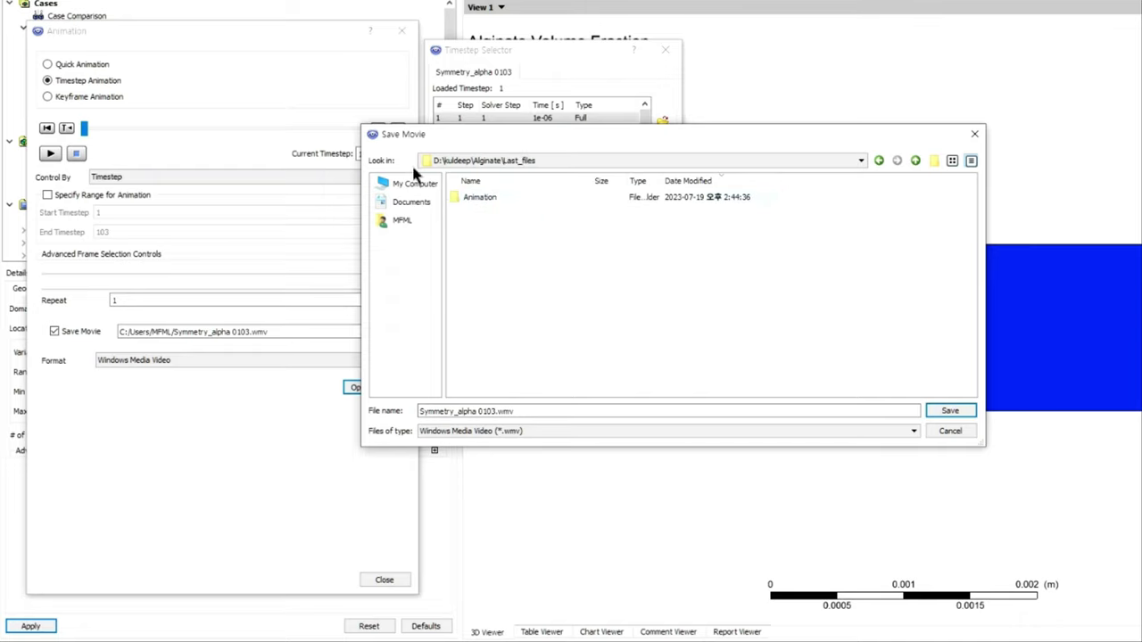
left_click(933, 162)
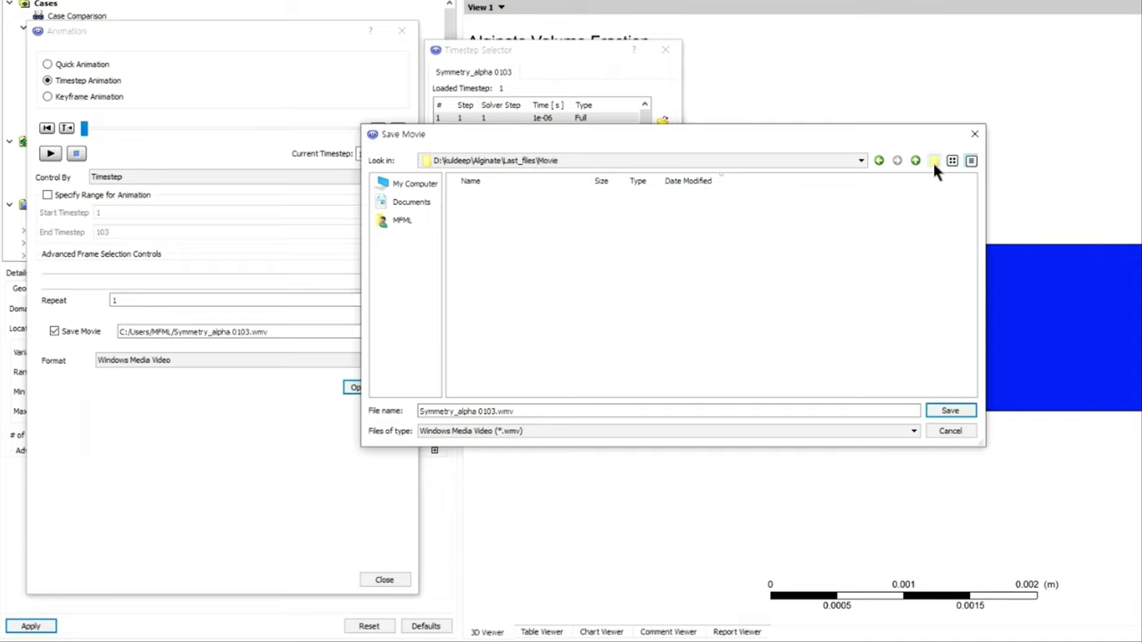
left_click(619, 410)
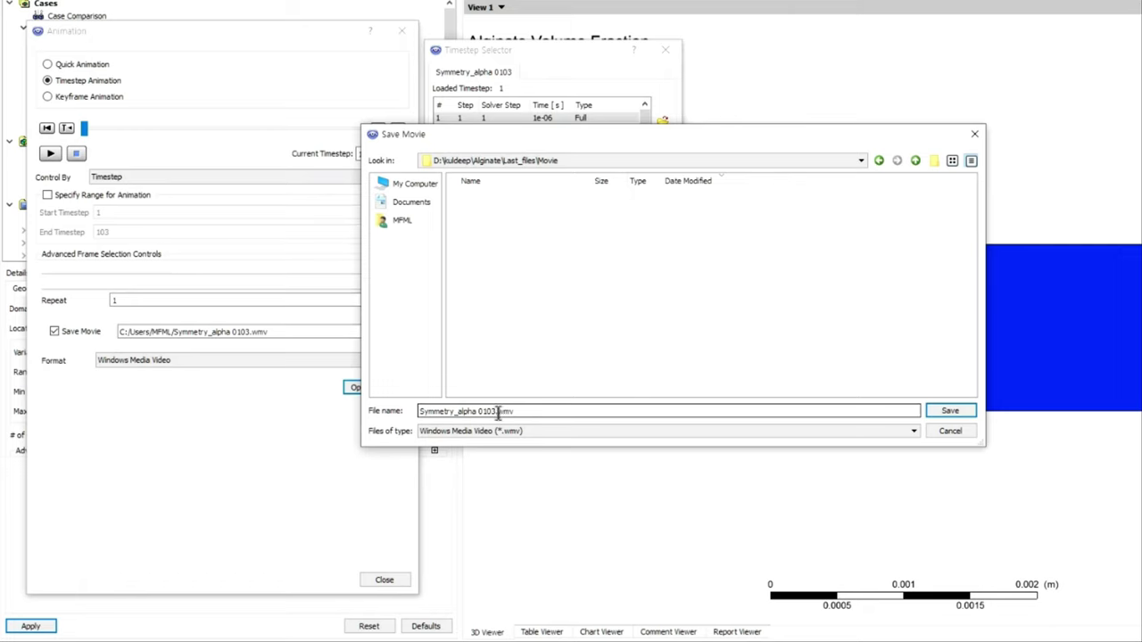
left_click(953, 411)
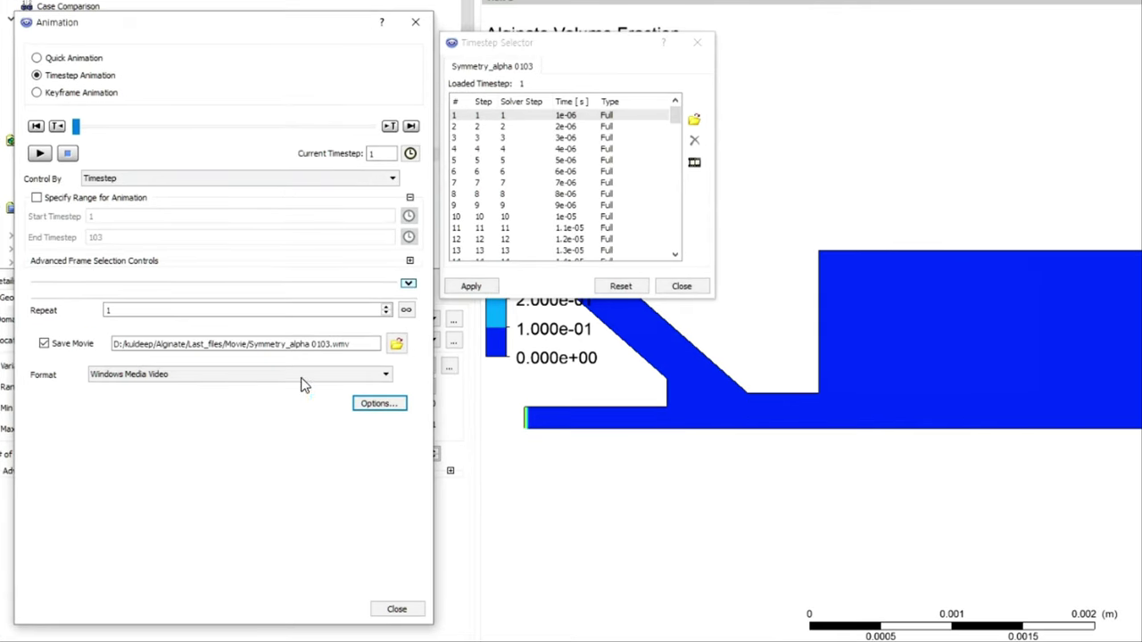
Change the movie format to AVI, saving as Symmetry_alpha 0103.avi.
left_click(230, 376)
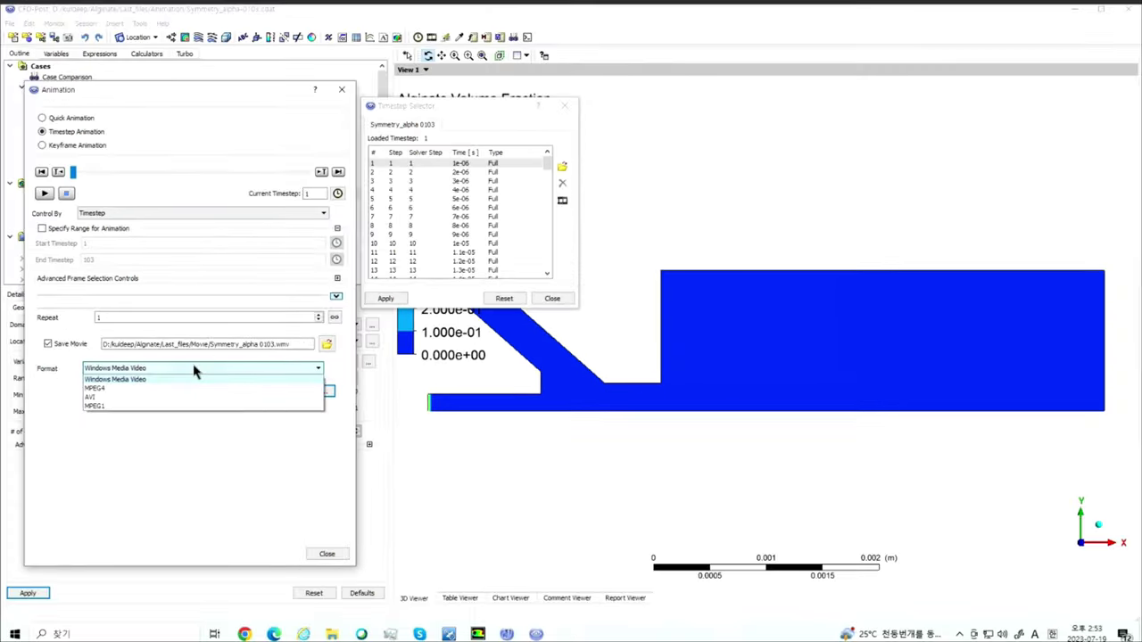
left_click(117, 402)
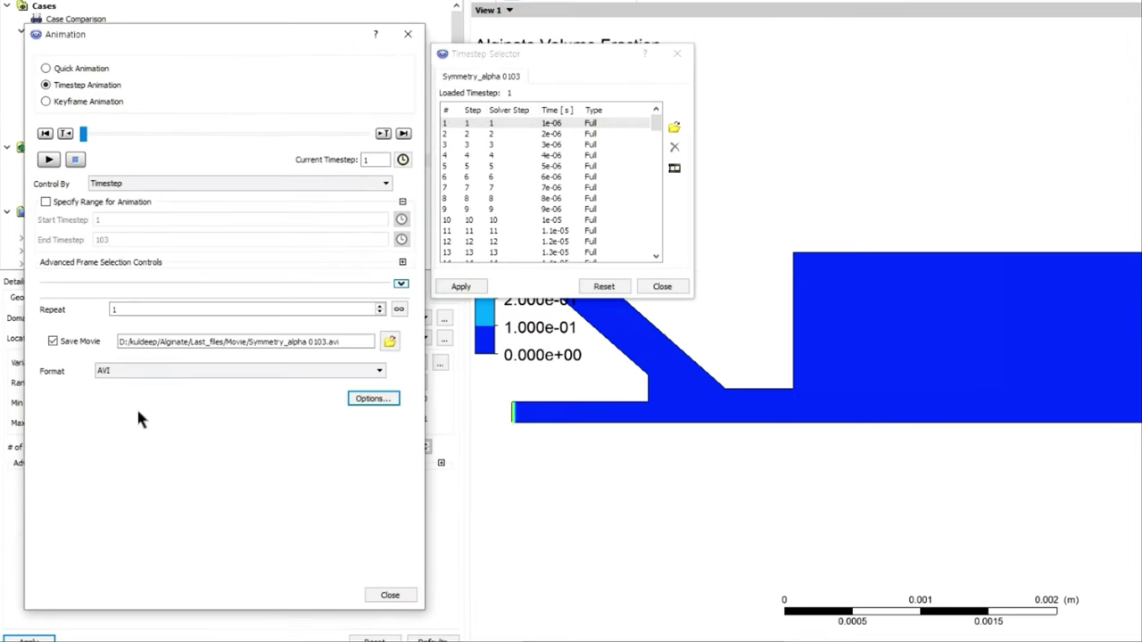
left_click(381, 399)
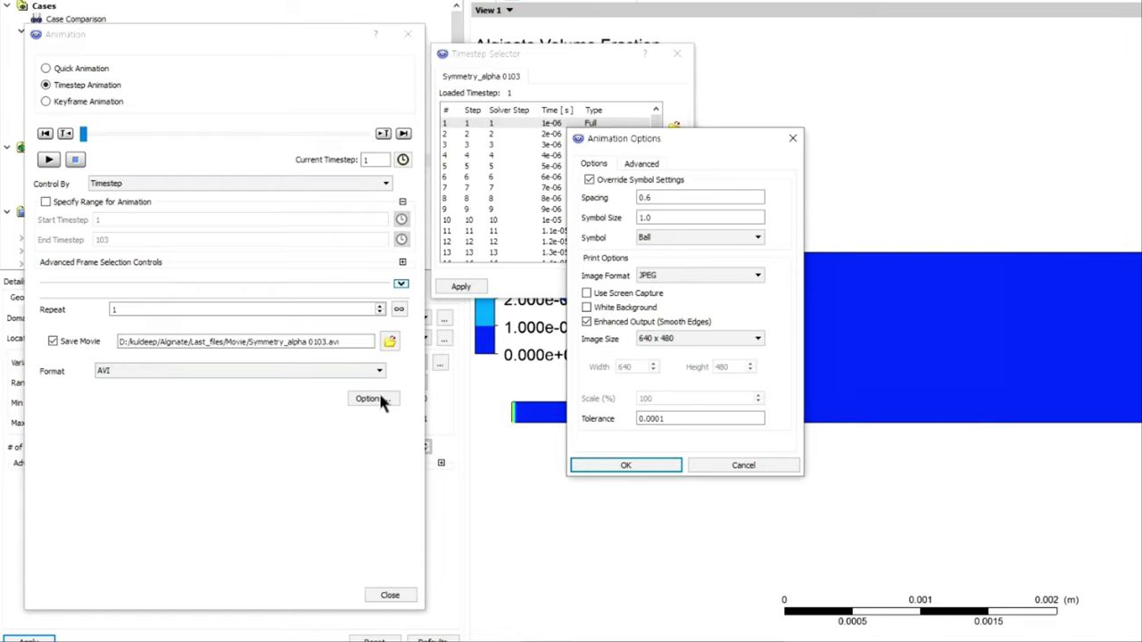
left_click(719, 466)
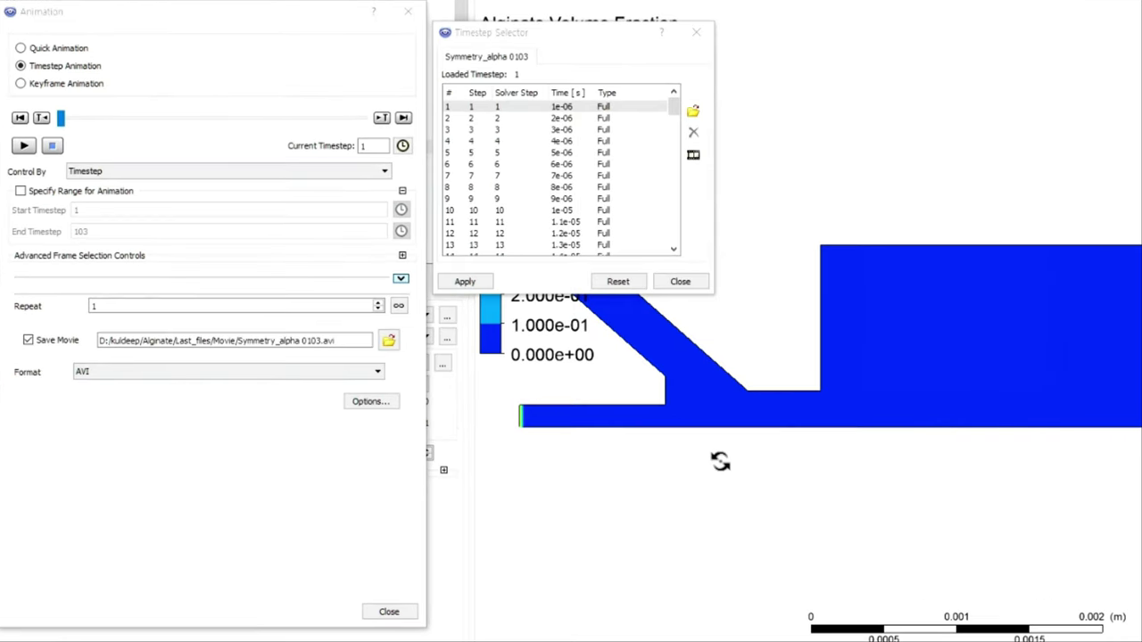
Set movie options to HD Video 1080p, JPEG frames, 30 frame rate and High quality.
left_click(370, 401)
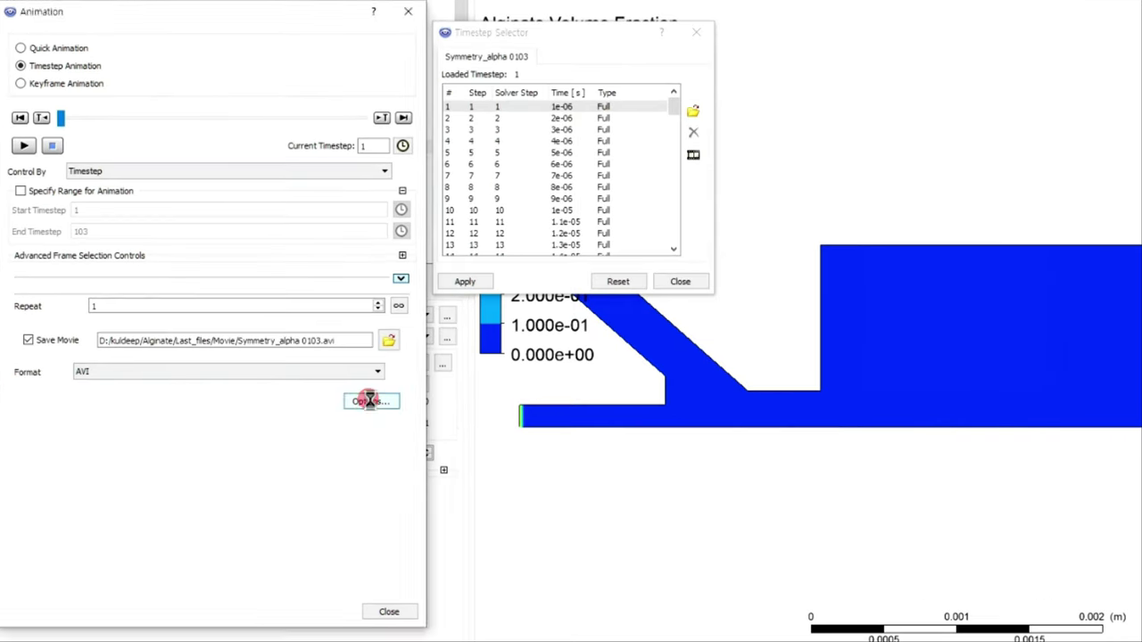
left_click(690, 344)
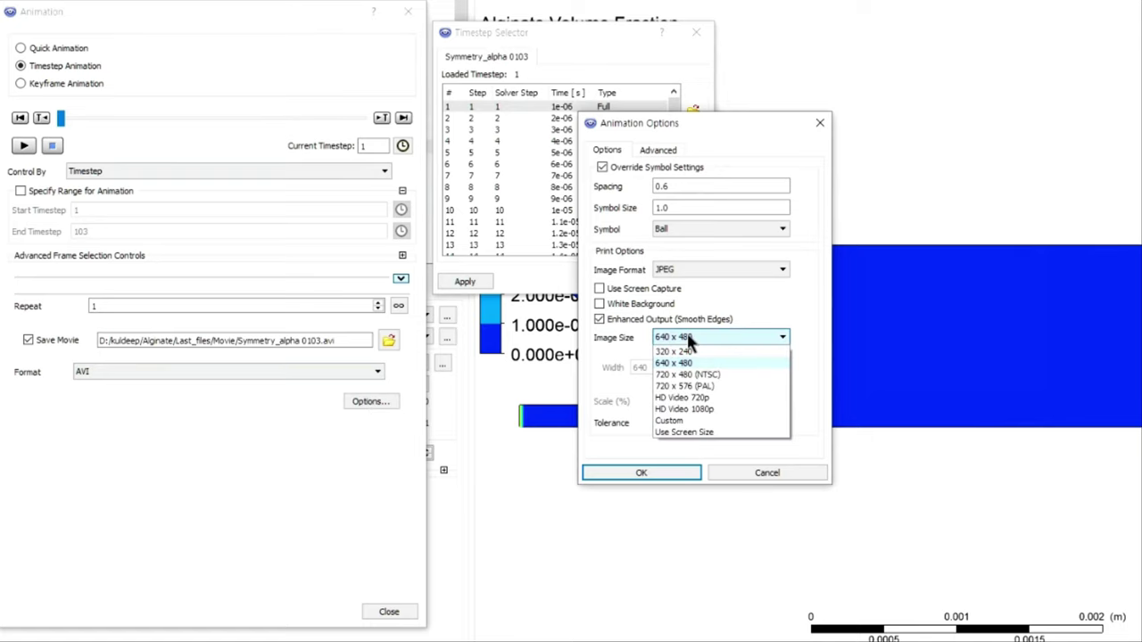
left_click(688, 409)
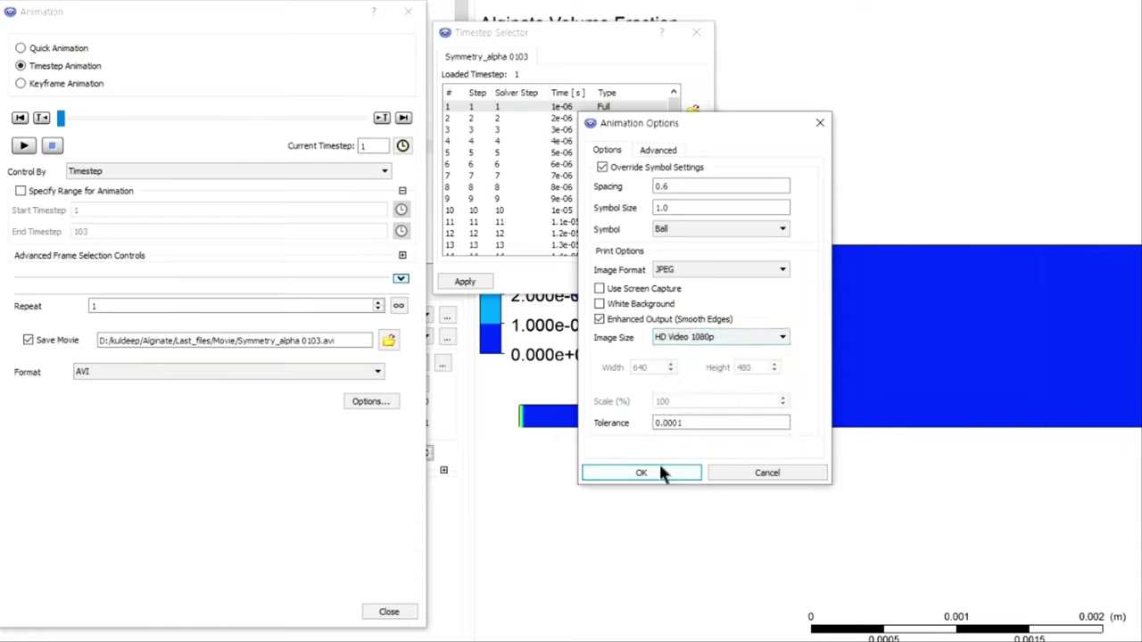
left_click(697, 271)
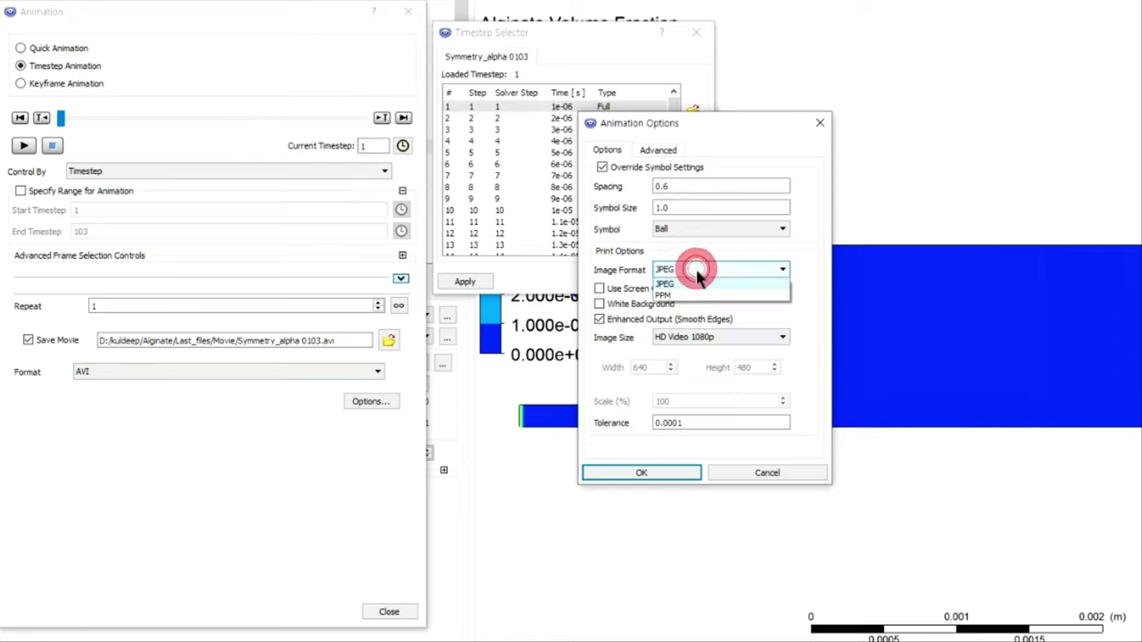
left_click(697, 272)
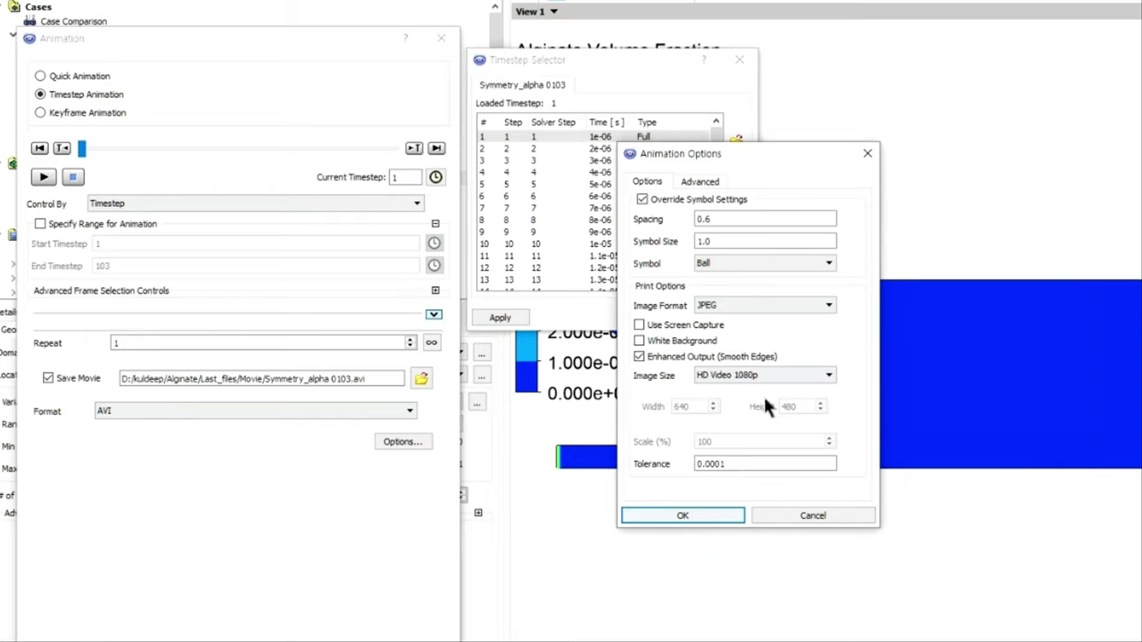
left_click(698, 181)
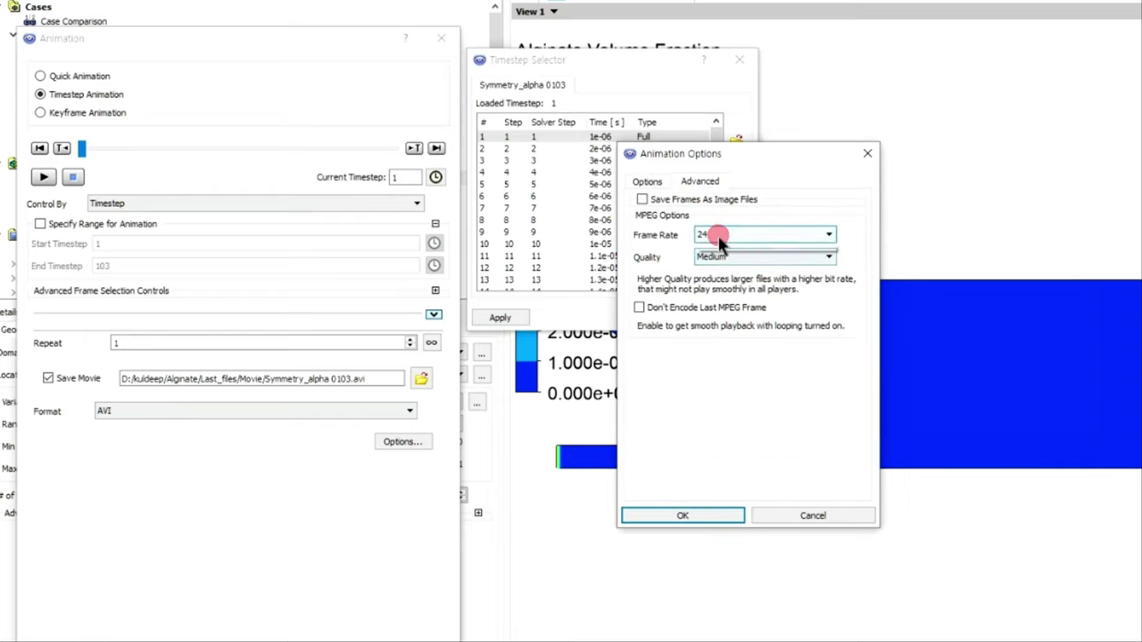
left_click(719, 236)
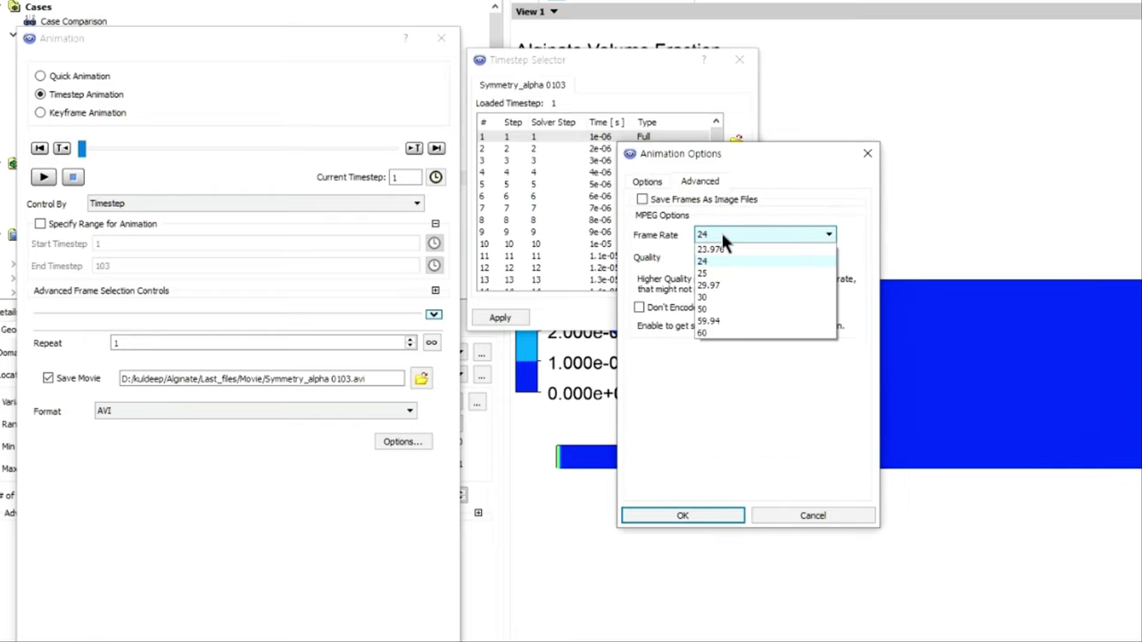
left_click(709, 297)
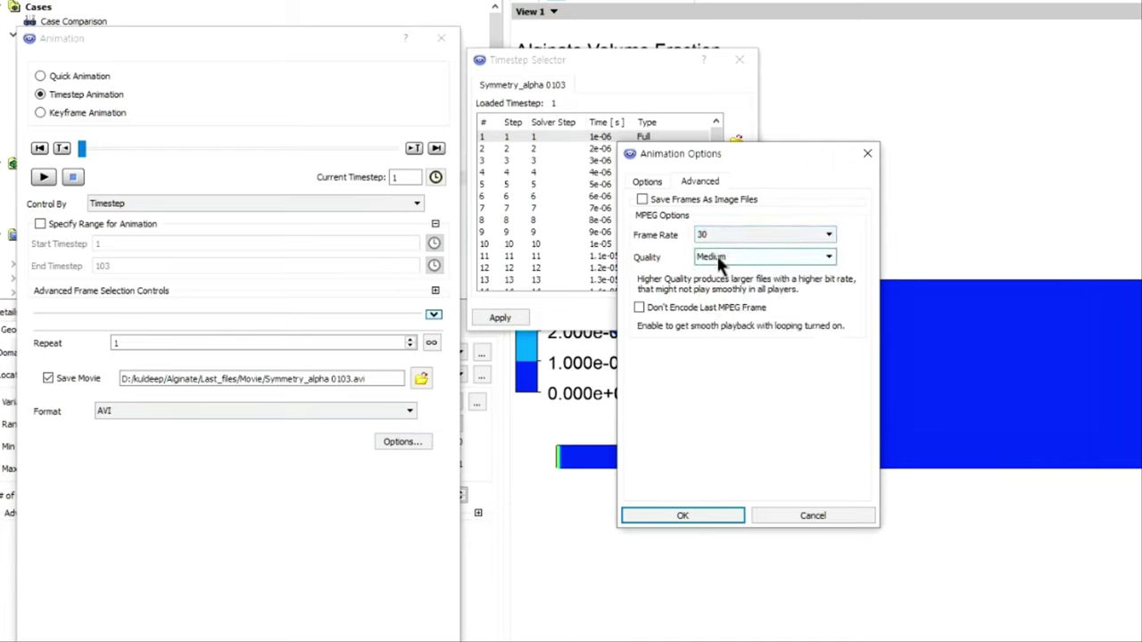
left_click(720, 258)
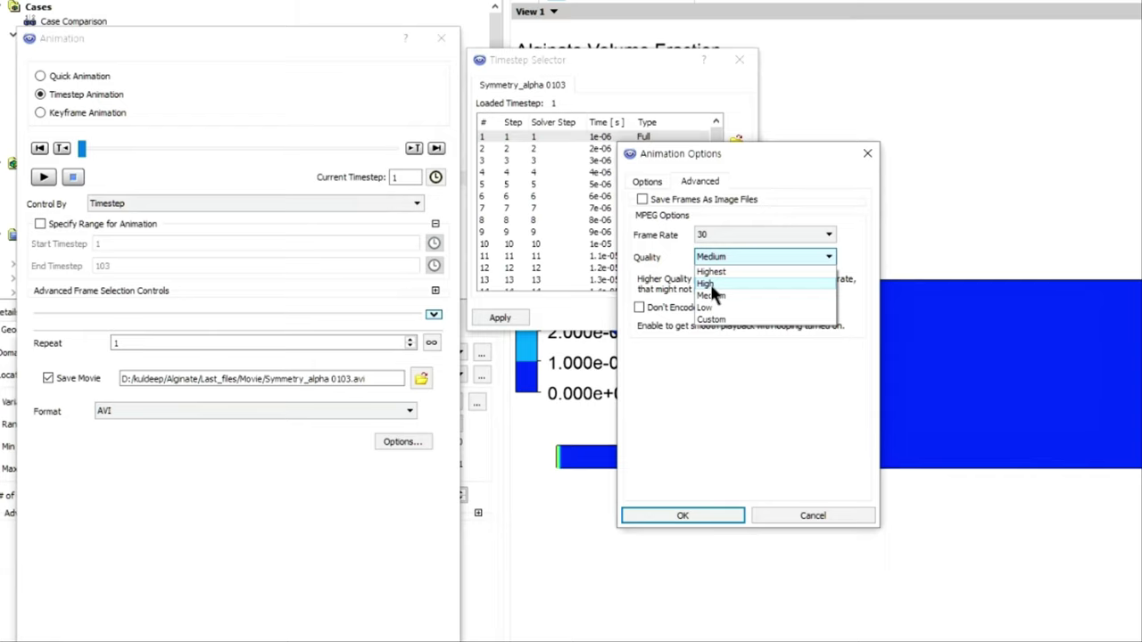
left_click(711, 286)
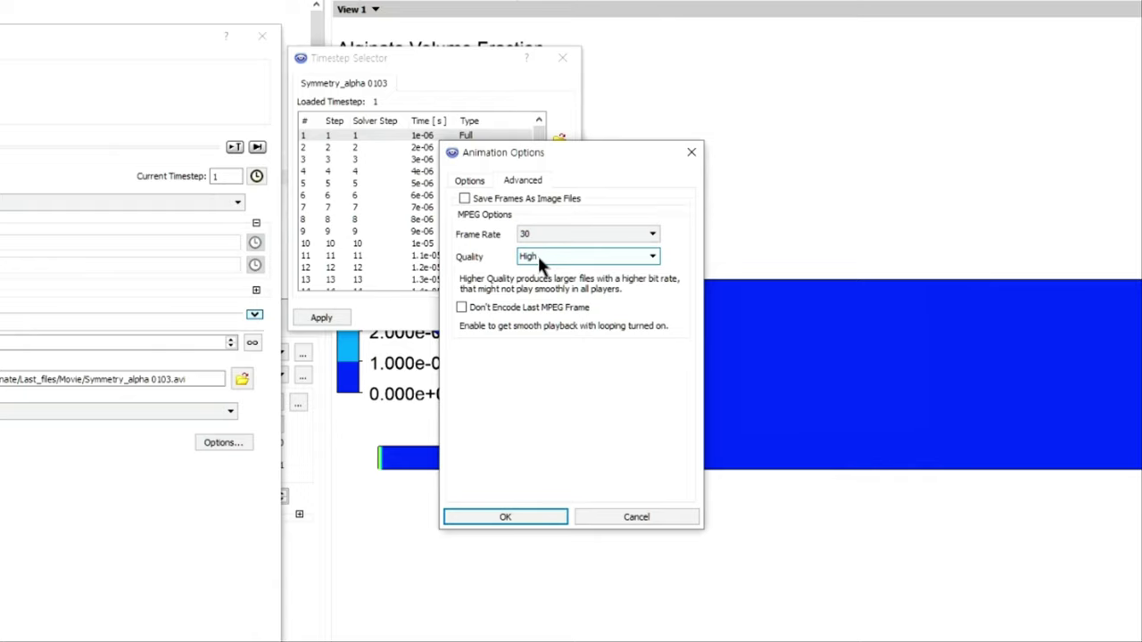
left_click(513, 516)
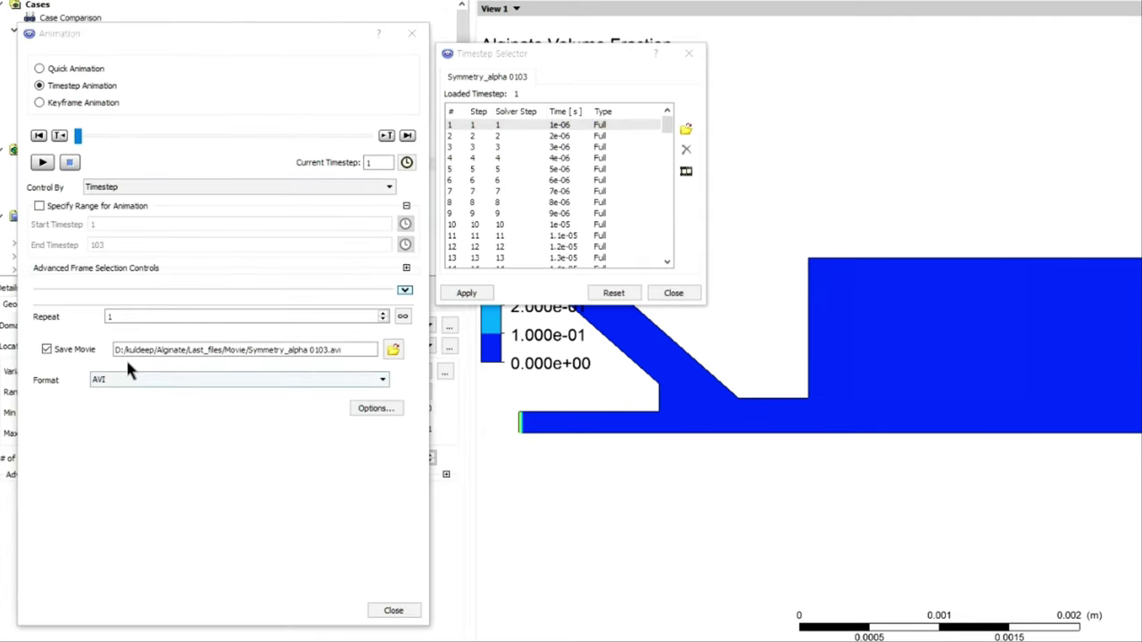
Play the timestep animation through to timestep 103 to record the volume fraction movie.
left_click(42, 162)
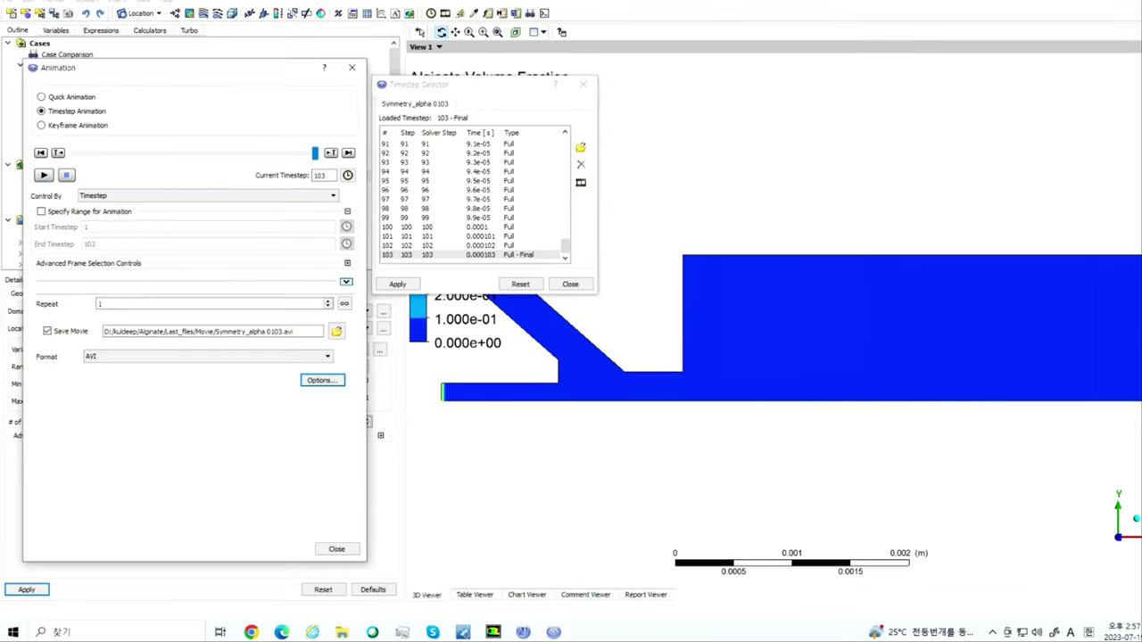
Play Symmetry_alpha 0103.avi from Last_files\Movie in Windows Media Player.
left_click(342, 633)
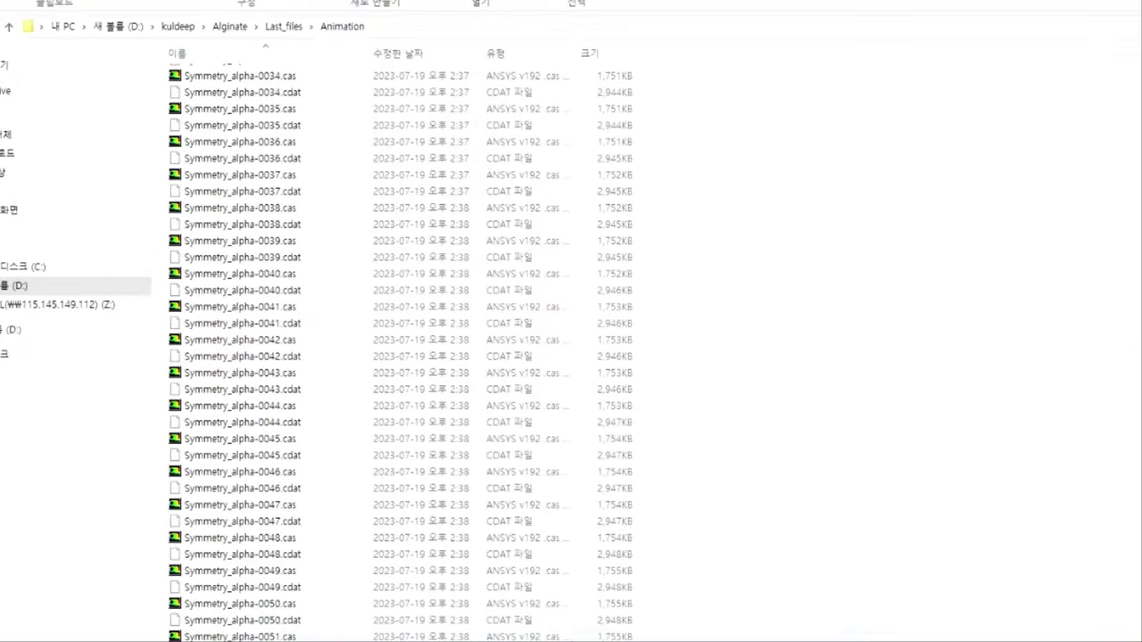
left_click(275, 26)
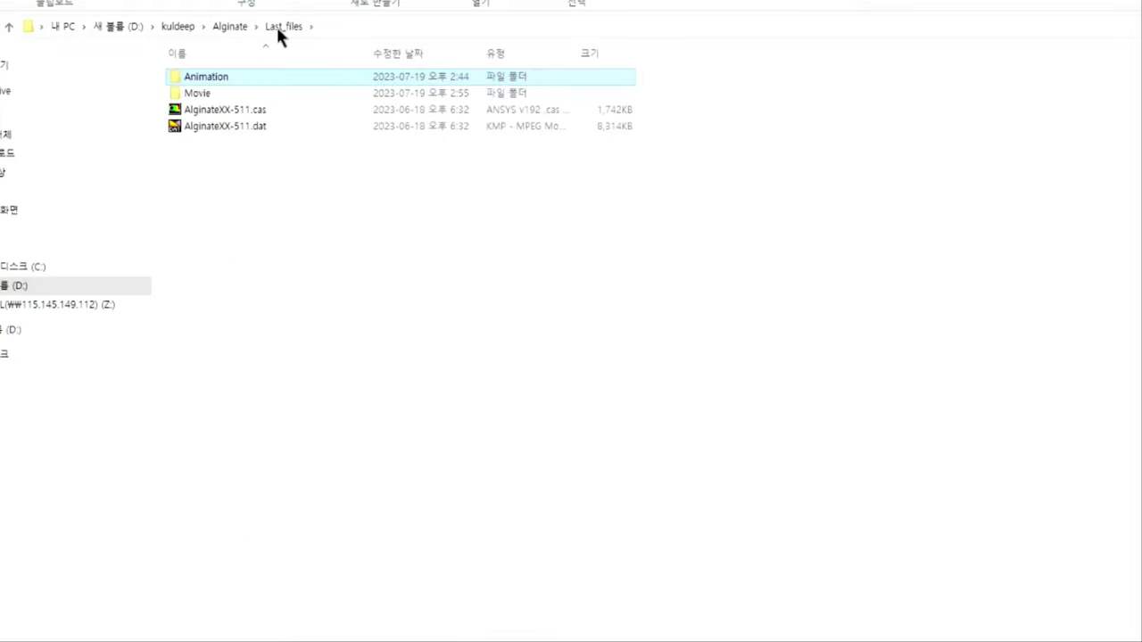
left_click(232, 93)
double_click(232, 93)
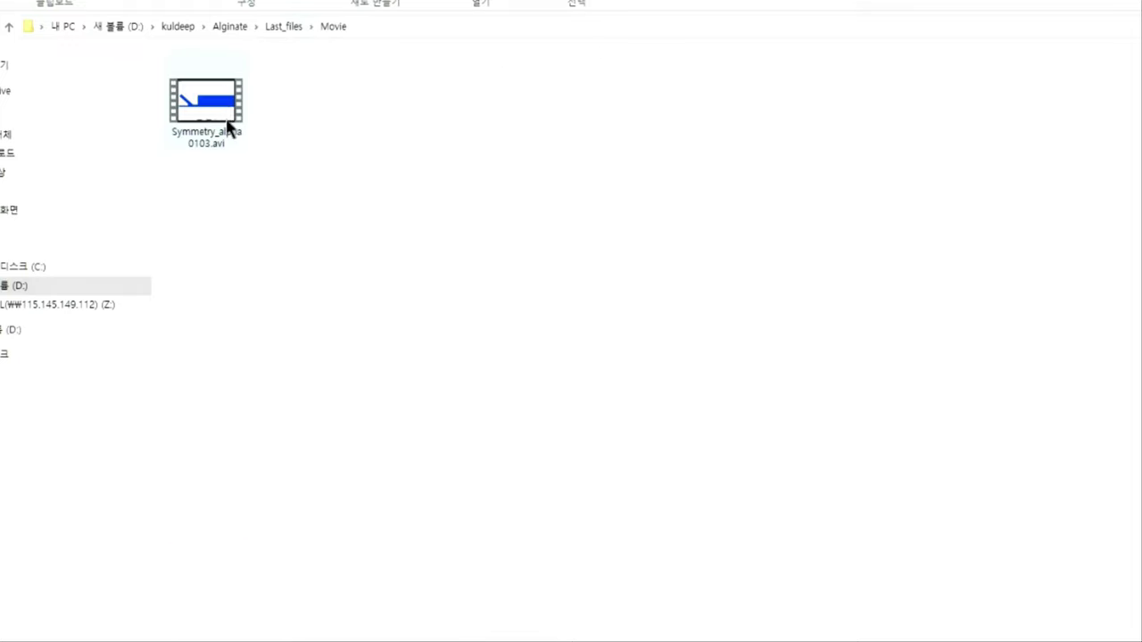
left_click(224, 109)
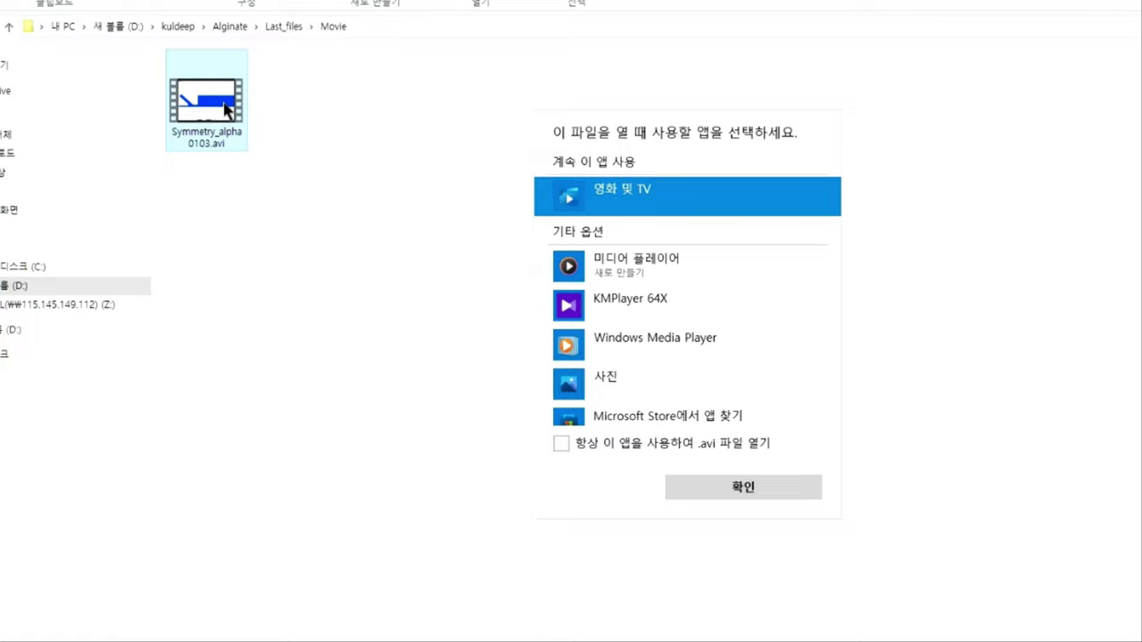
left_click(607, 347)
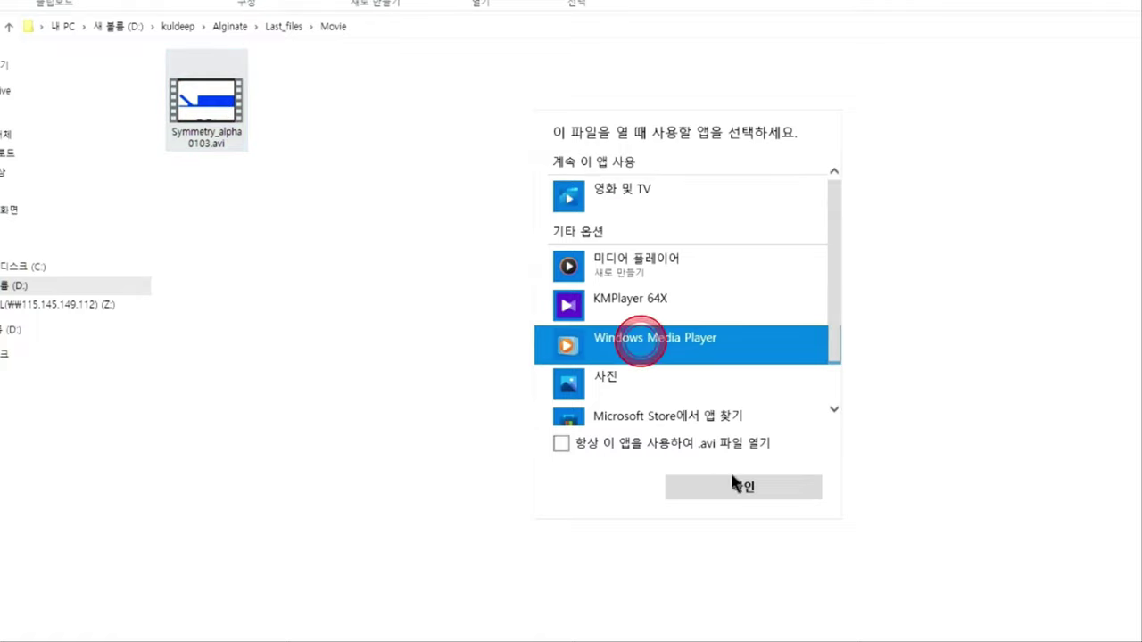
left_click(739, 487)
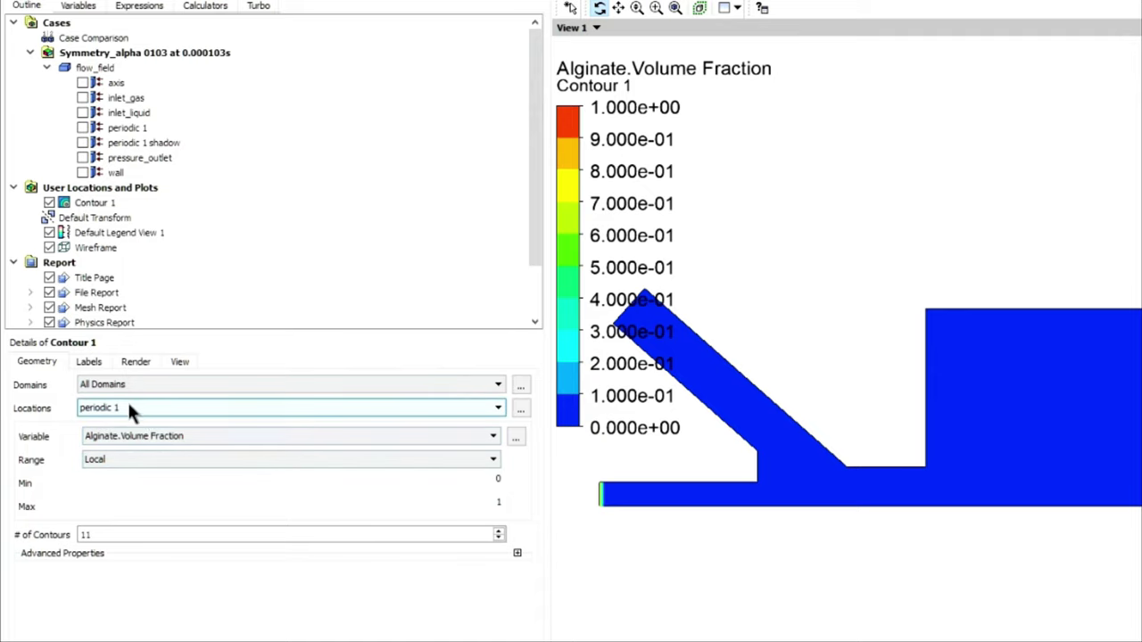
Switch Contour 1 to plot Velocity (0 to 152.2 m s^-1) and reopen the Animation dialog.
left_click(134, 438)
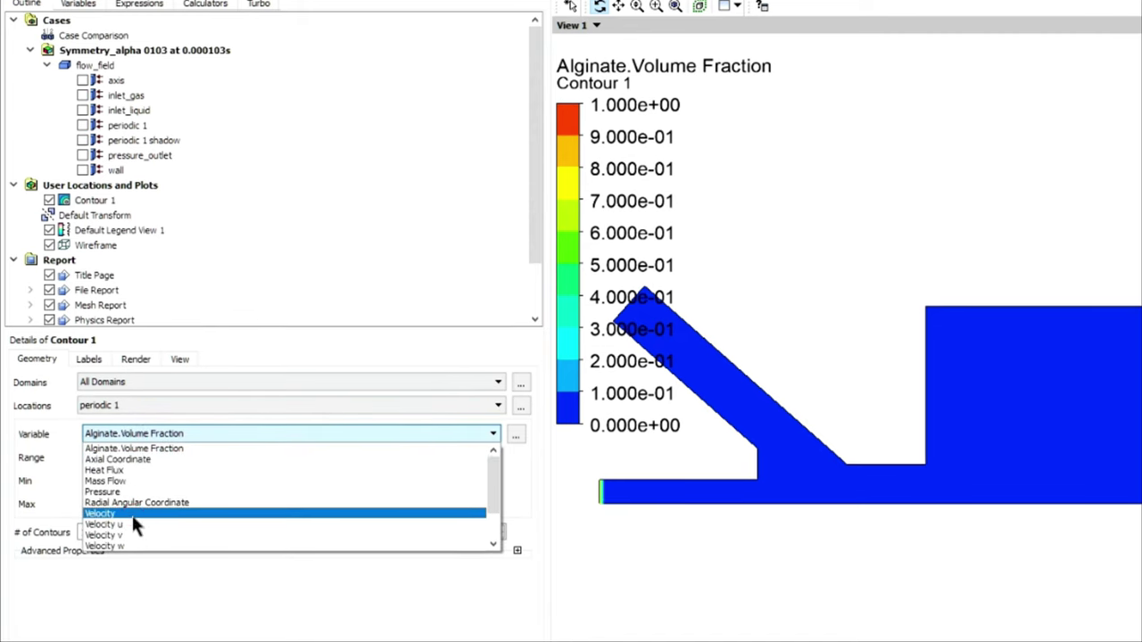
left_click(132, 516)
left_click(36, 603)
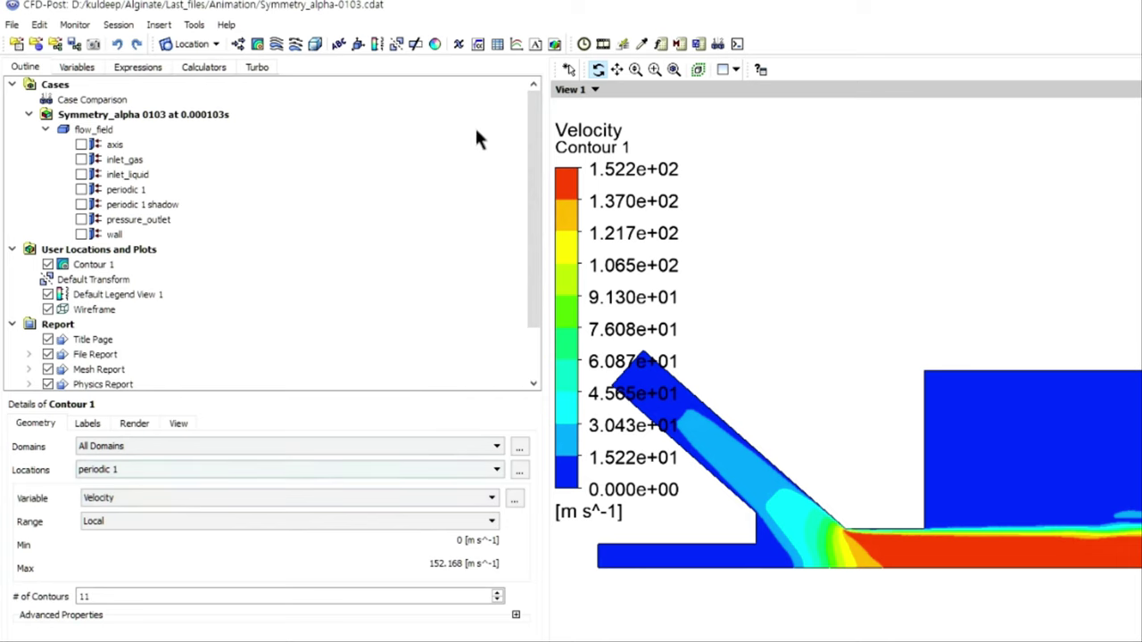
left_click(602, 44)
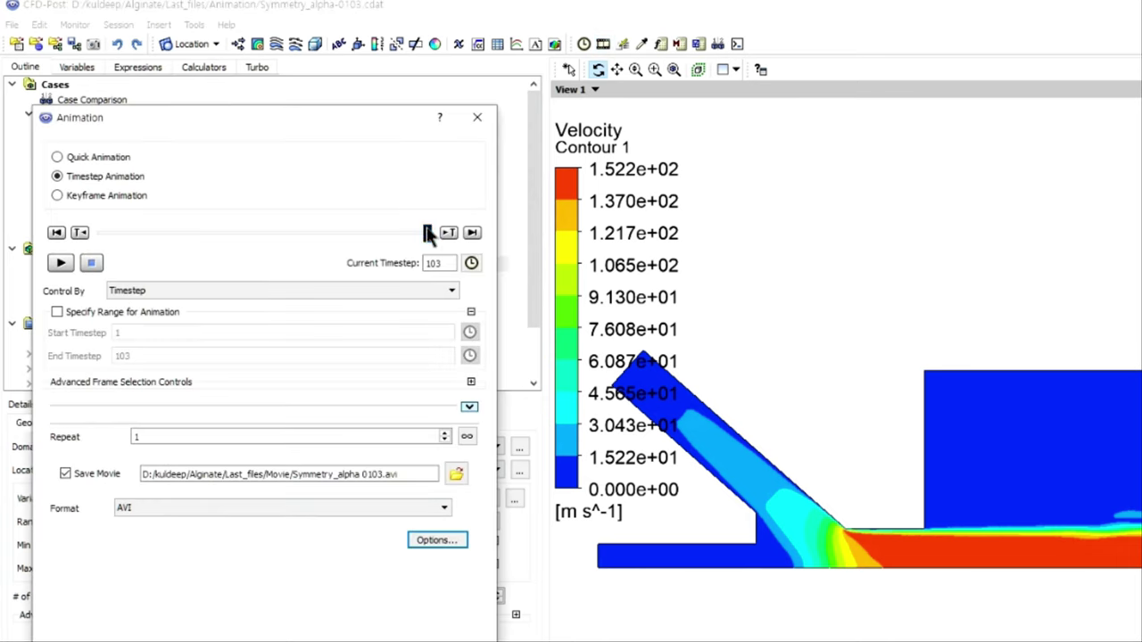
Rewind to the first timestep, rename the movie to Symmetry_alphaB.avi, and record the velocity animation.
left_click_drag(426, 232, 34, 252)
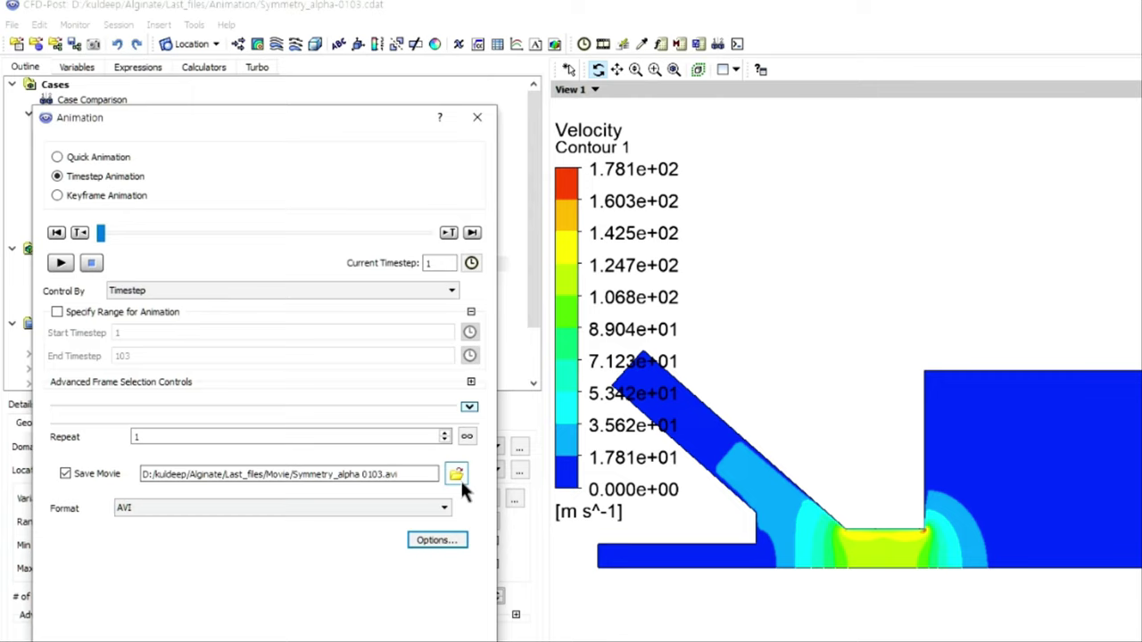
left_click(385, 474)
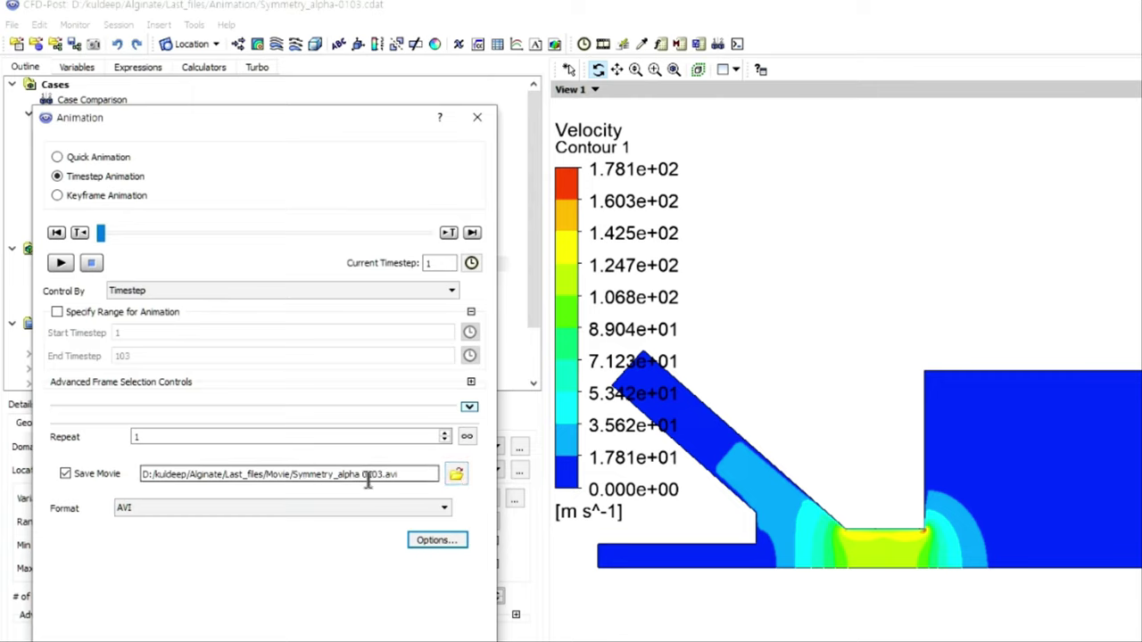
left_click(383, 473)
key("BackSpace")
key("BackSpace")
key("BackSpace")
key("BackSpace")
left_click(59, 263)
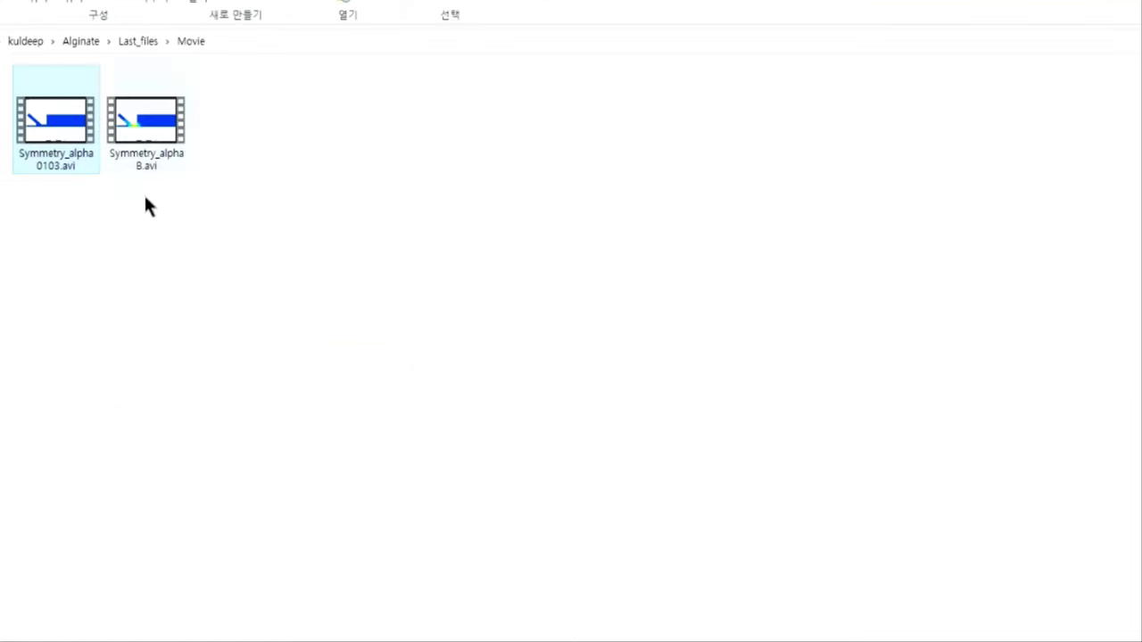
Open Symmetry_alphaB.avi and replay the velocity movie in Movies & TV.
double_click(161, 130)
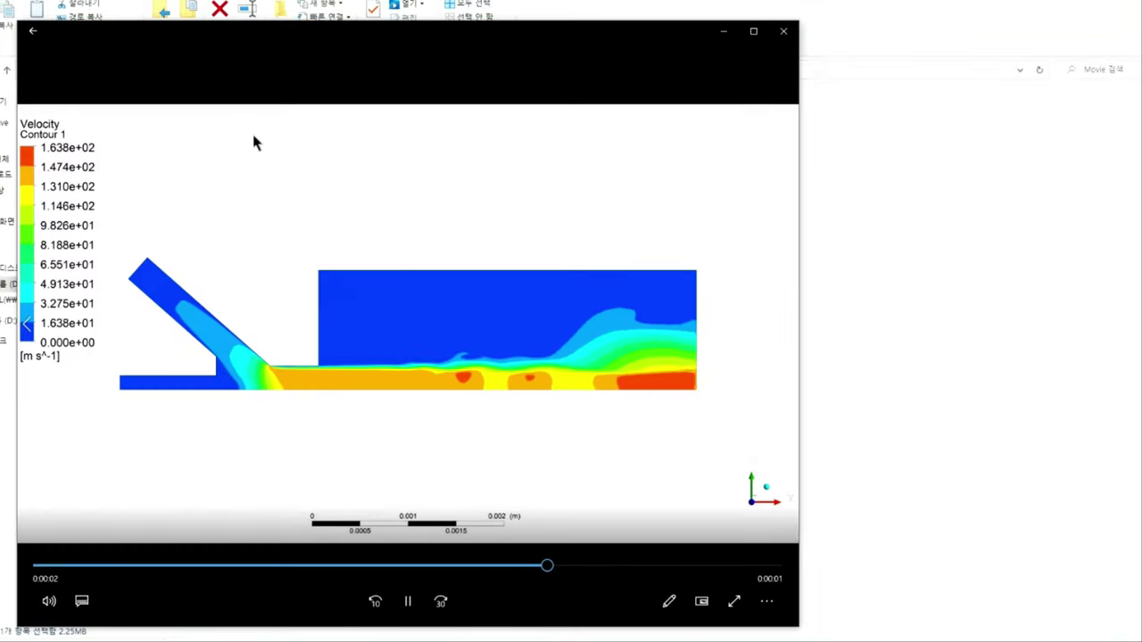
left_click(406, 600)
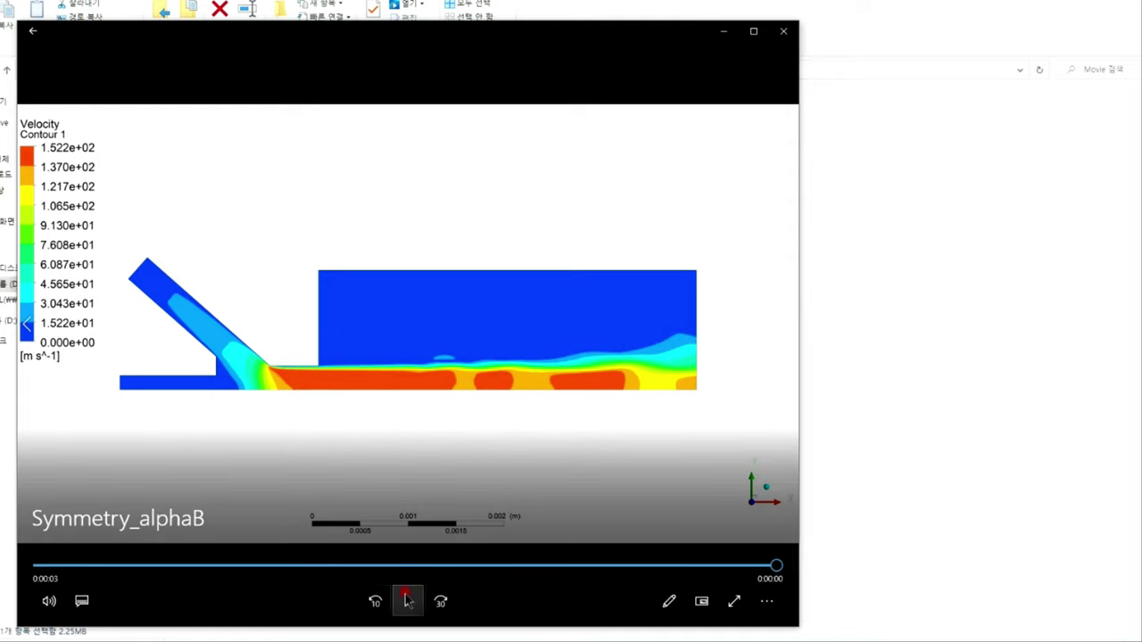